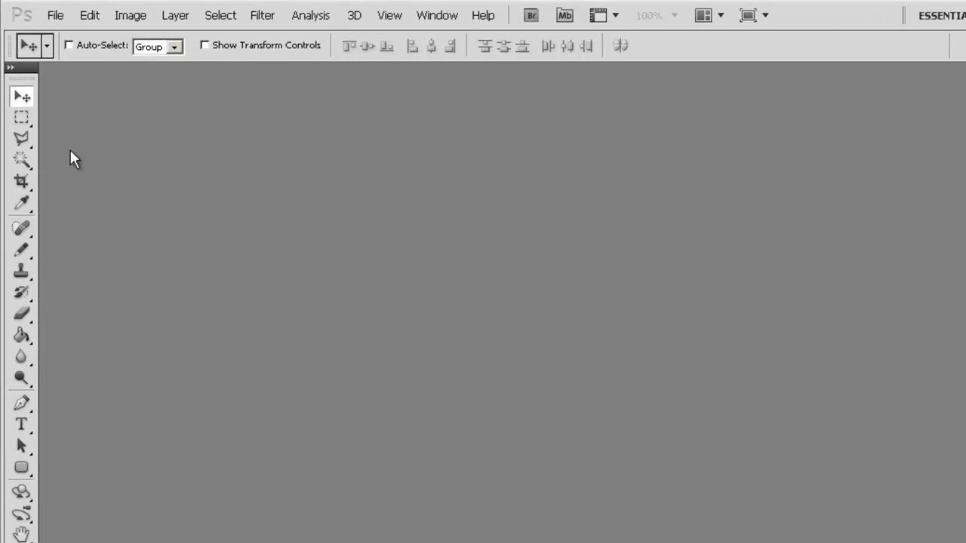
- Set up a new document from the International Paper A3 preset at 420 × 297 mm, 150 pixels/inch
left_click(59, 16)
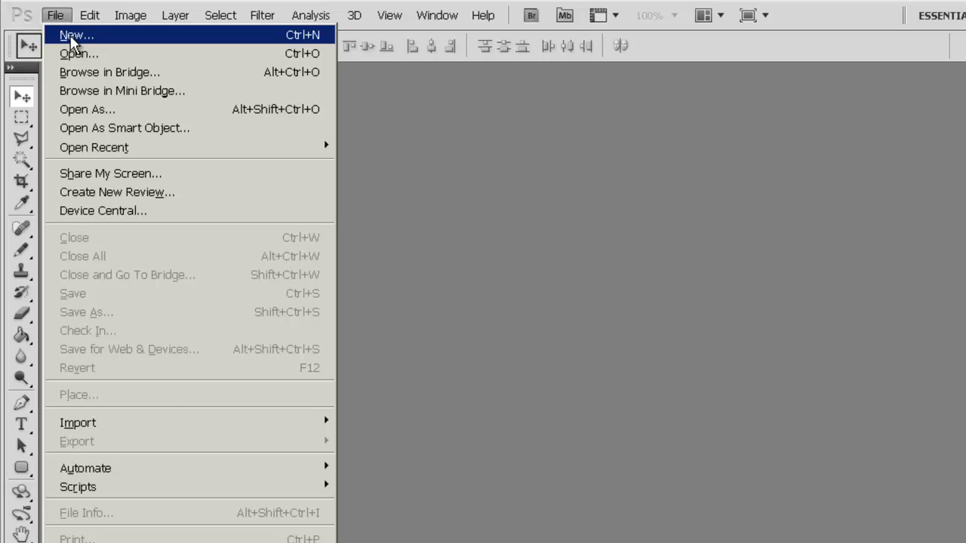
left_click(71, 35)
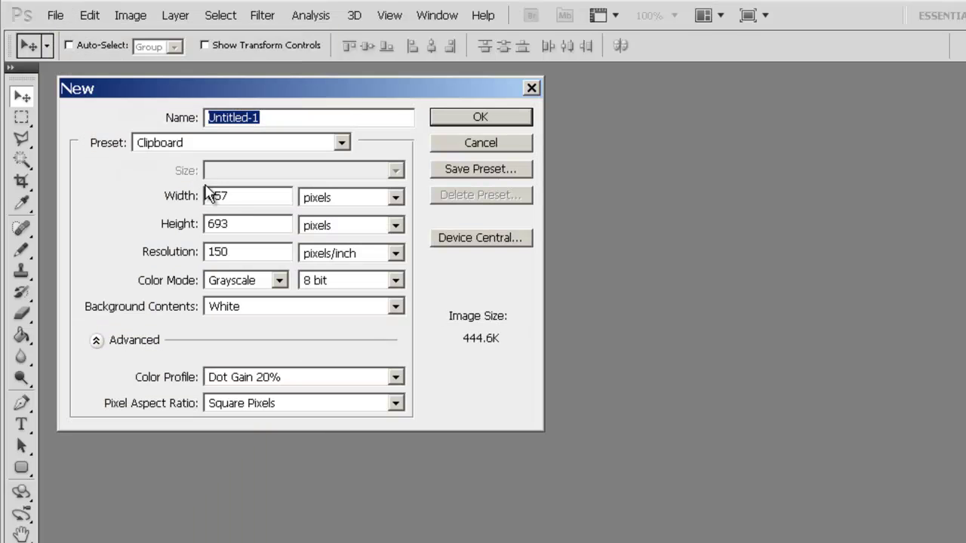
left_click(308, 150)
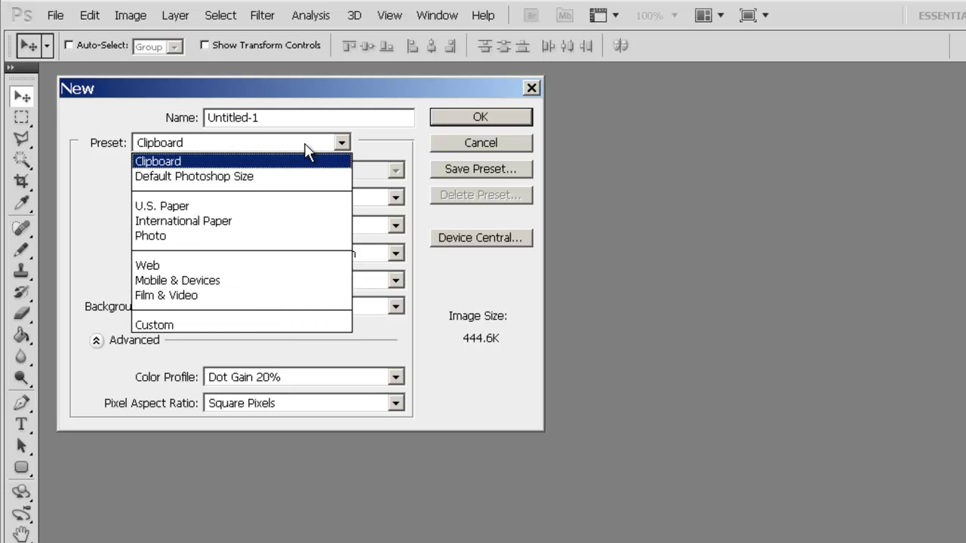
left_click(291, 218)
left_click(239, 173)
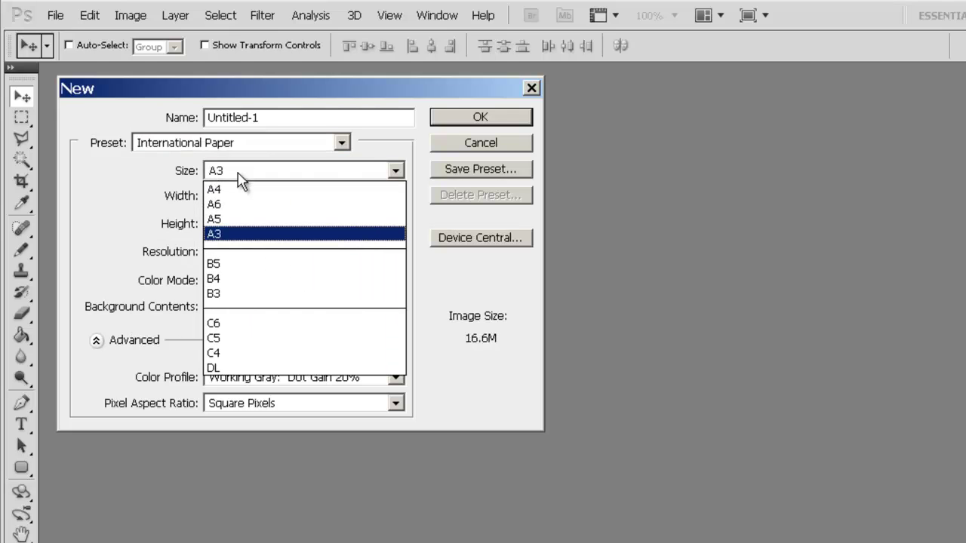
left_click(233, 237)
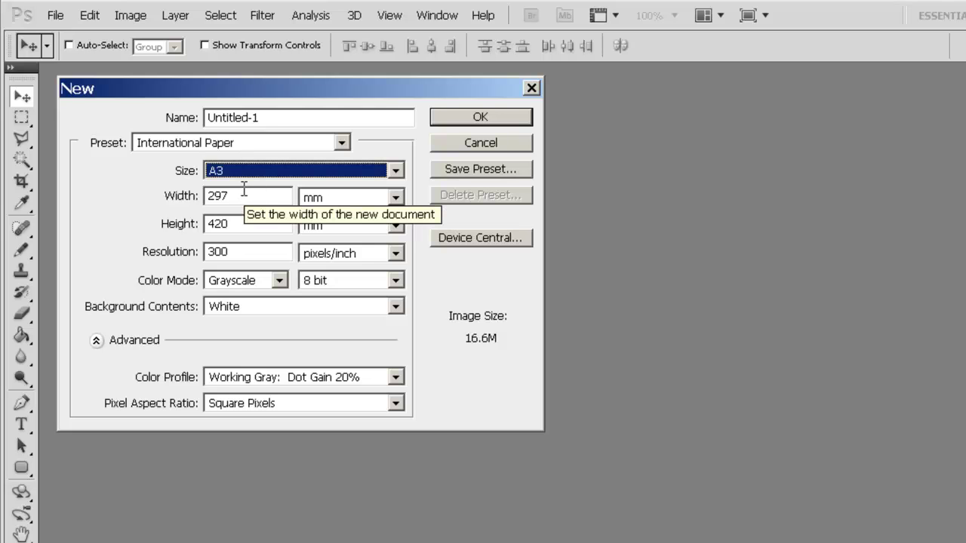
key("Tab")
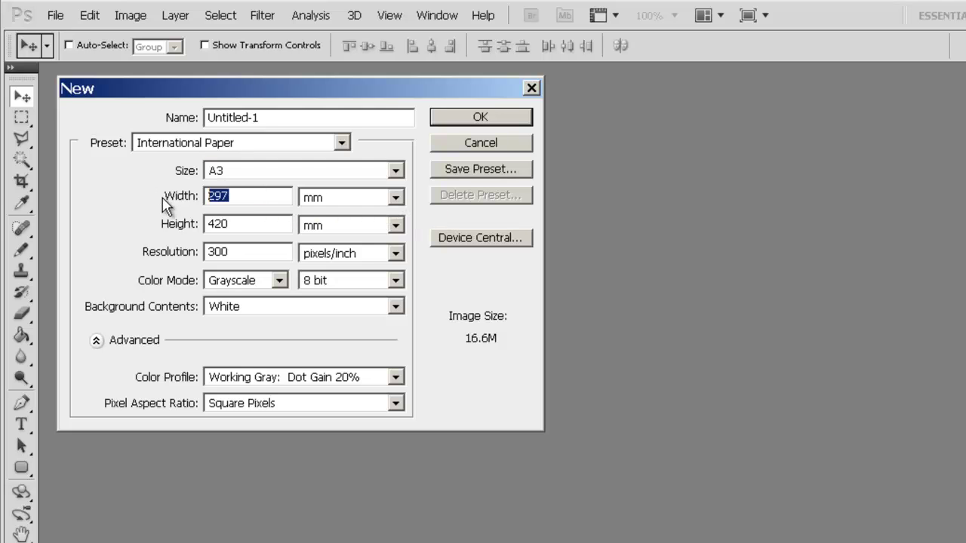
type("420")
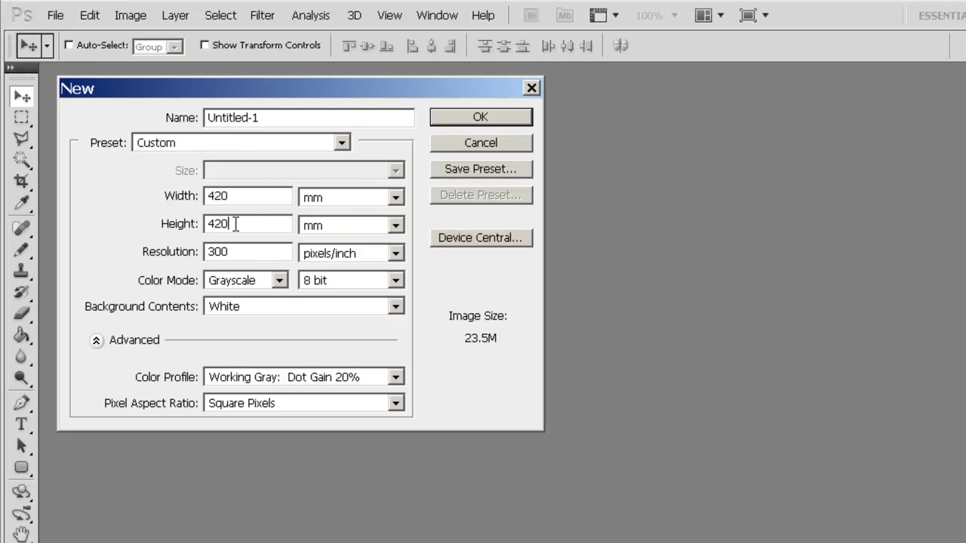
key("Tab")
type("29")
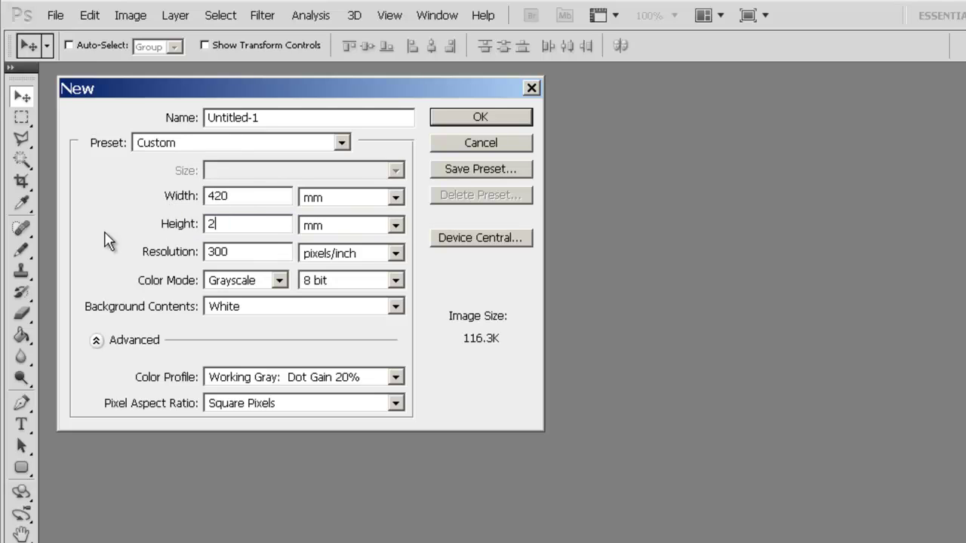
type("7")
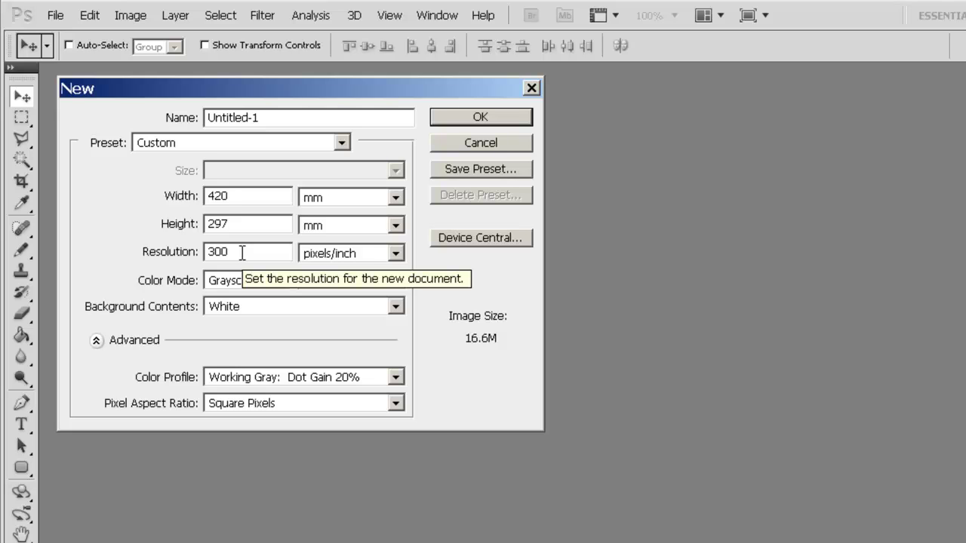
left_click_drag(242, 252, 167, 255)
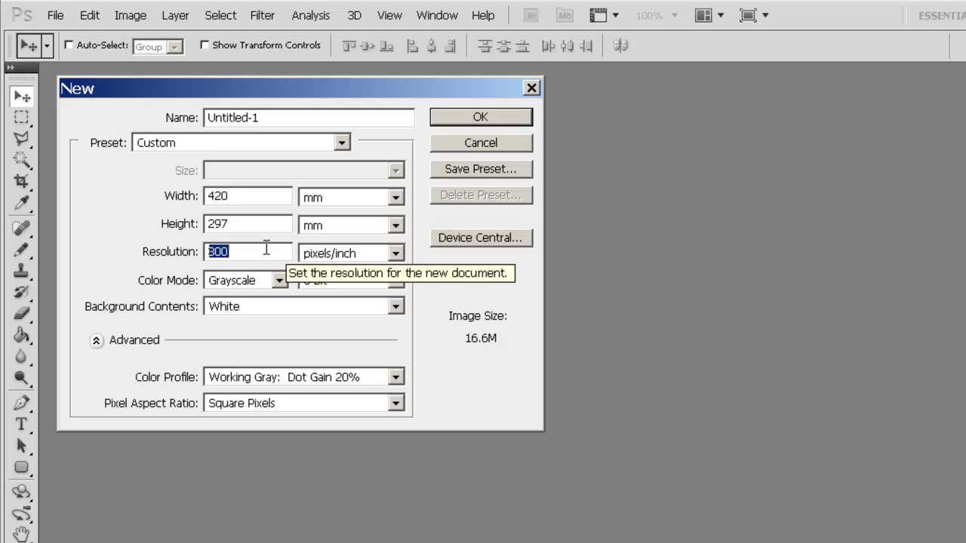
type("150")
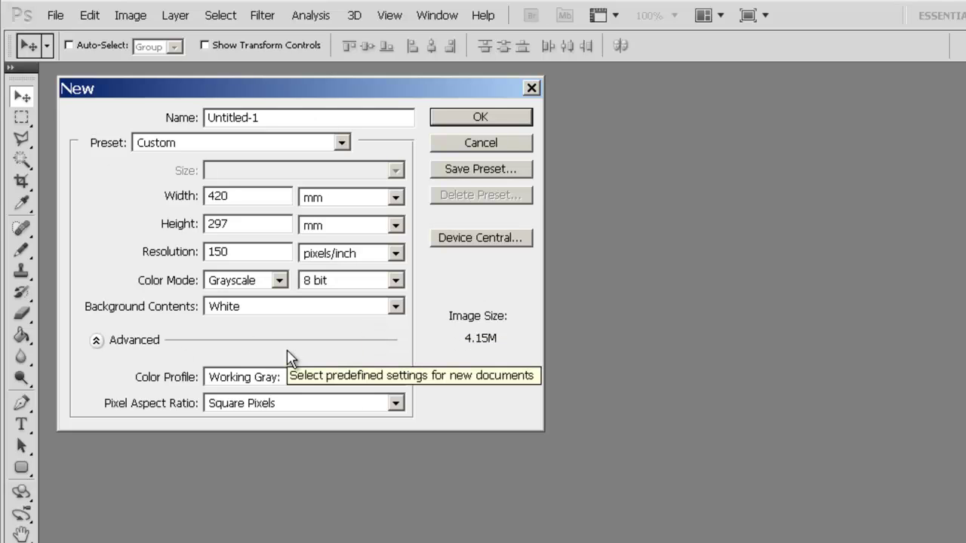
- Save the current New settings as a preset named 'A3 Horizontal Presentation'
left_click(513, 172)
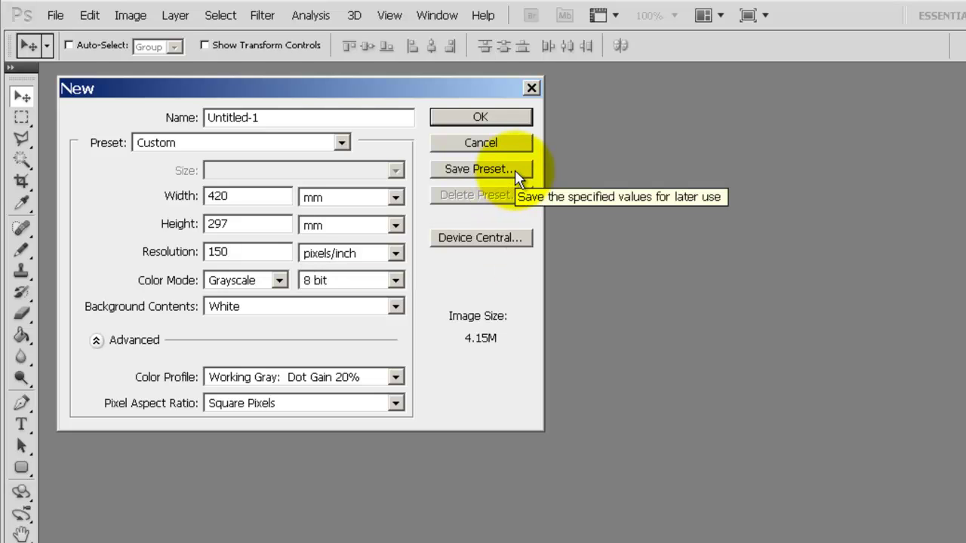
left_click(514, 171)
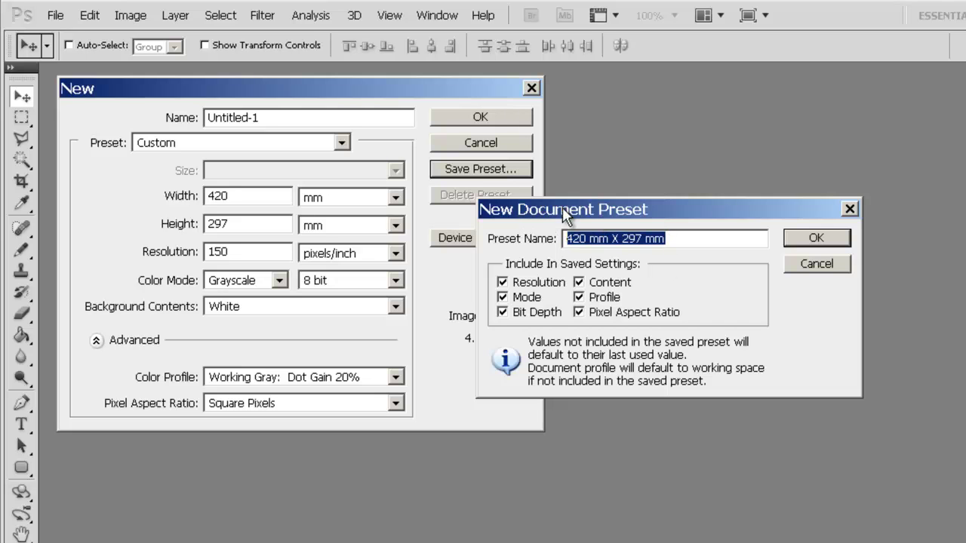
left_click_drag(562, 206, 516, 274)
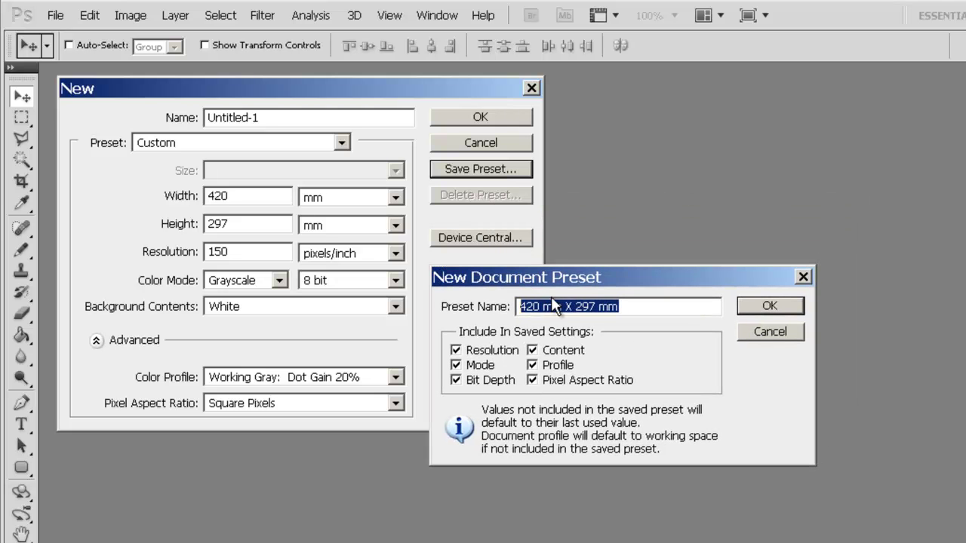
type("A3 Ho")
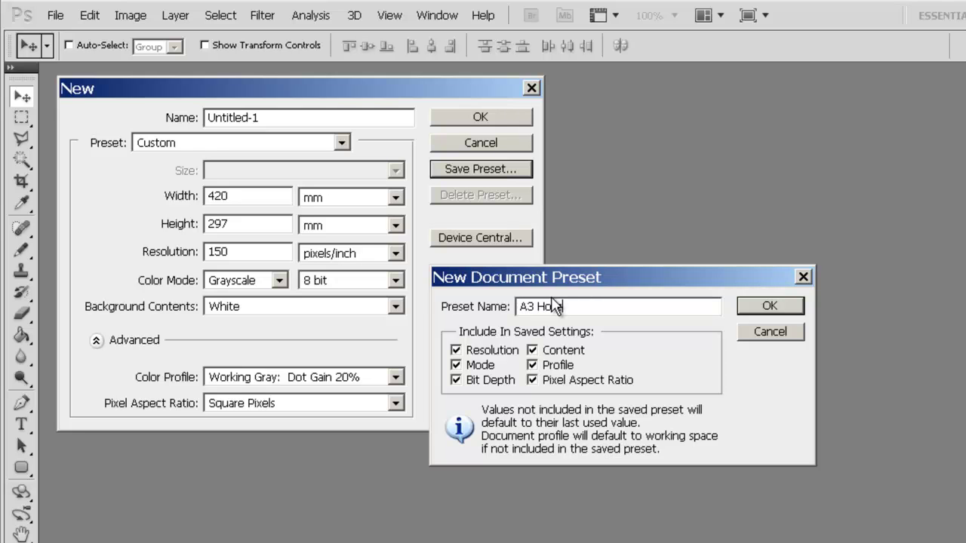
type("rizontal Presentation")
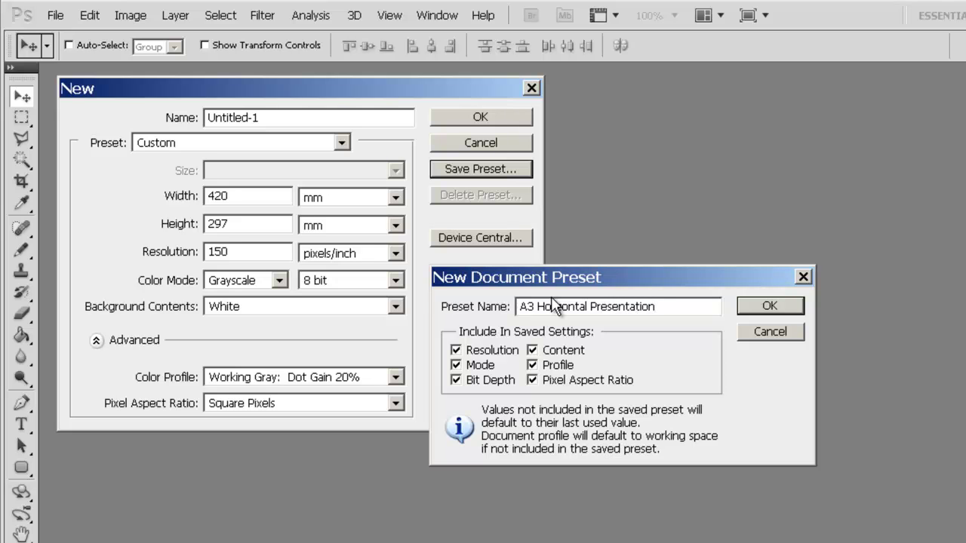
left_click(760, 306)
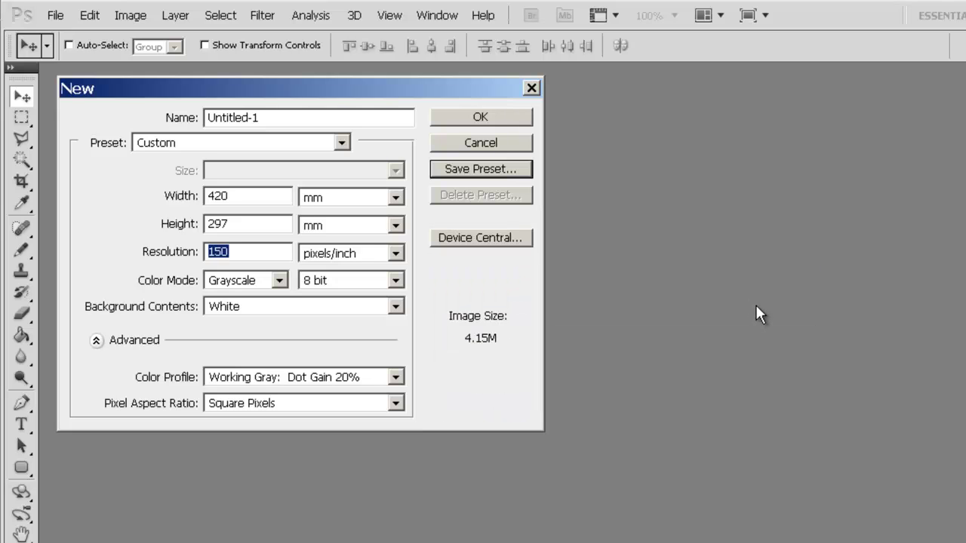
- Cancel the dialog, then create Untitled-1 from the A3 Horizontal Presentation preset via File > New
left_click(498, 141)
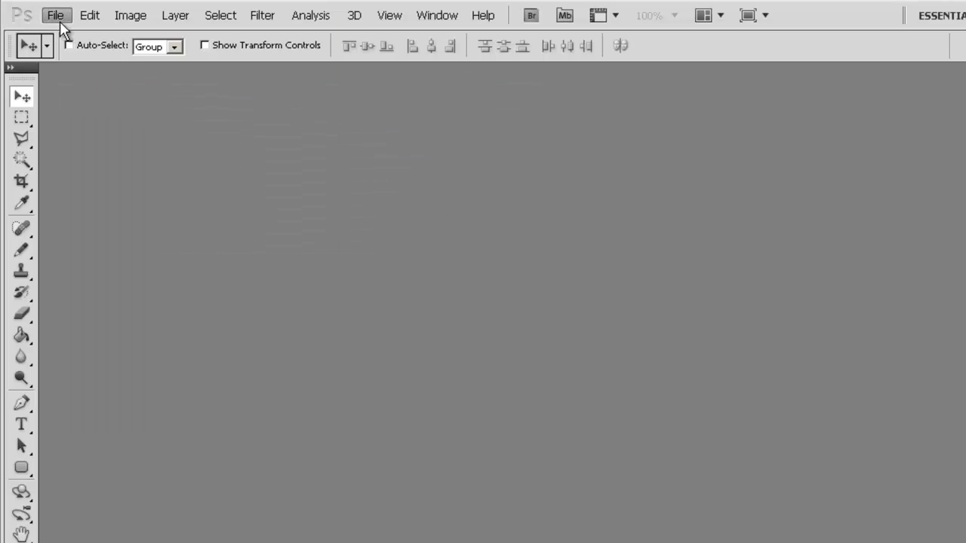
left_click(60, 21)
left_click(86, 36)
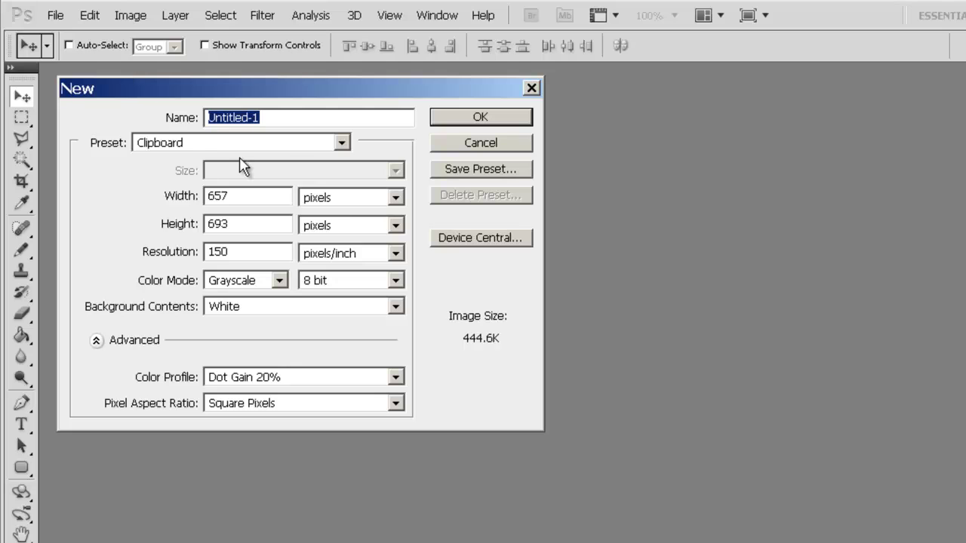
left_click(341, 143)
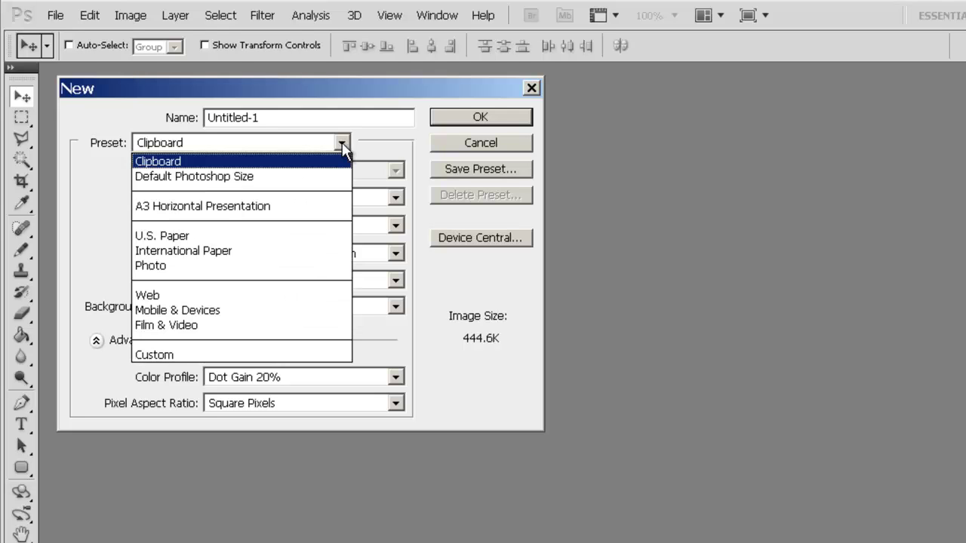
left_click(218, 207)
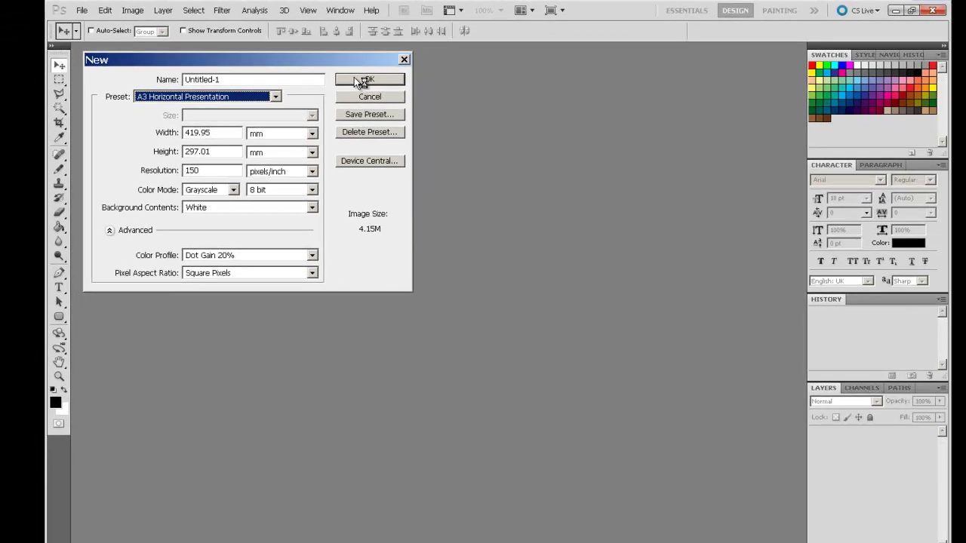
left_click(480, 117)
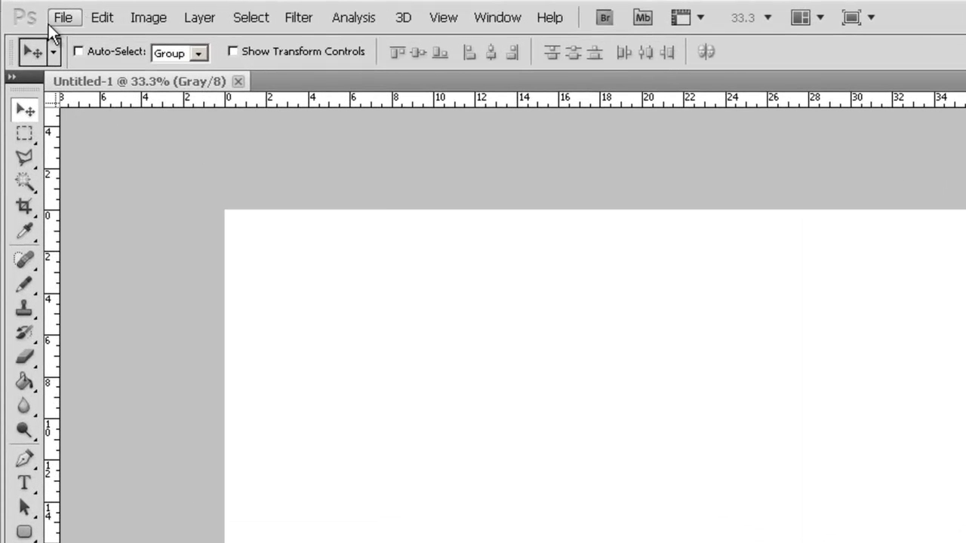
- Open the three Micro House images from the 'Video 2-0 to 2-10 - Exercise 1' folder
left_click(52, 20)
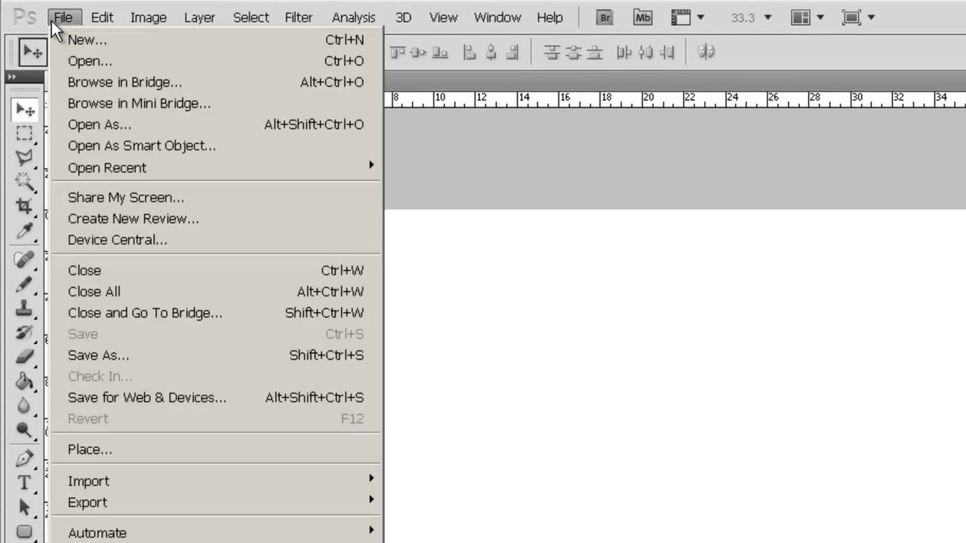
left_click(80, 62)
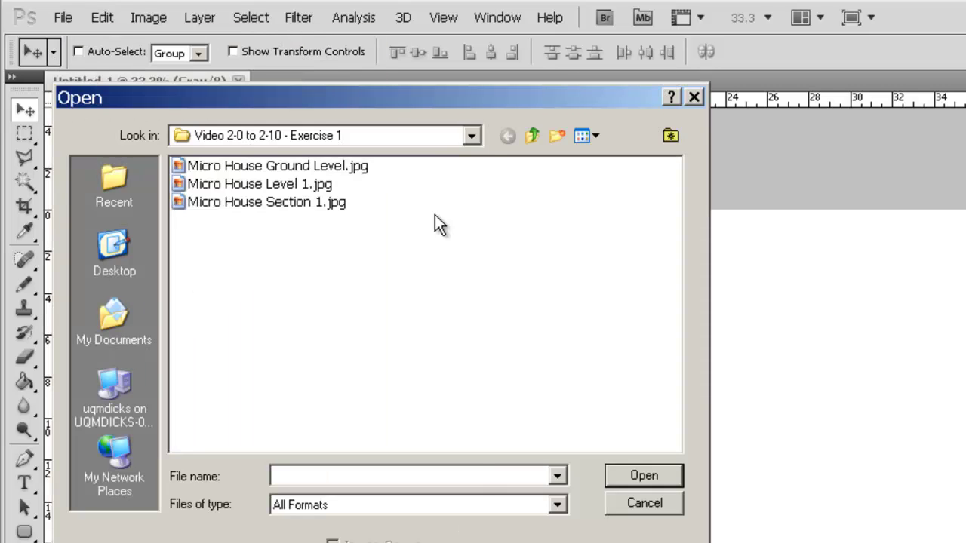
left_click(473, 136)
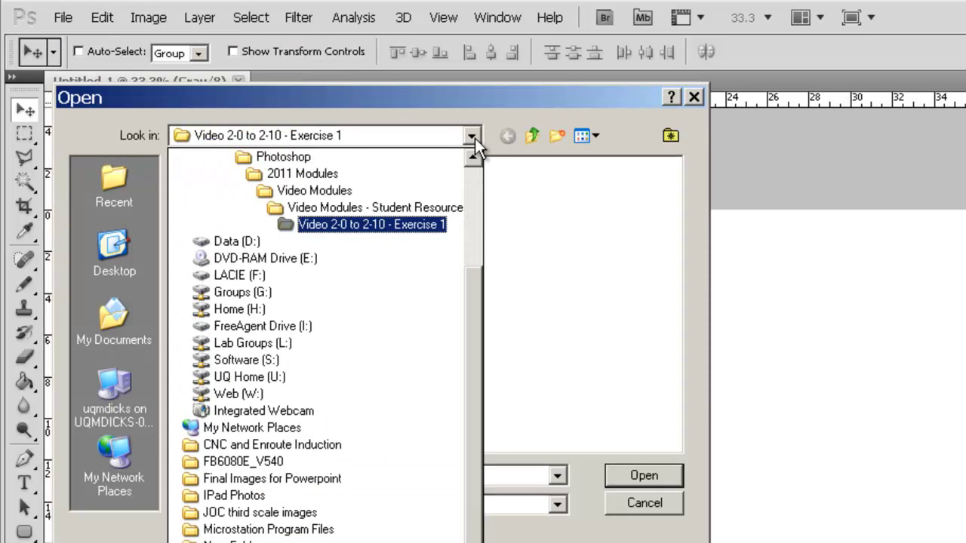
left_click(423, 224)
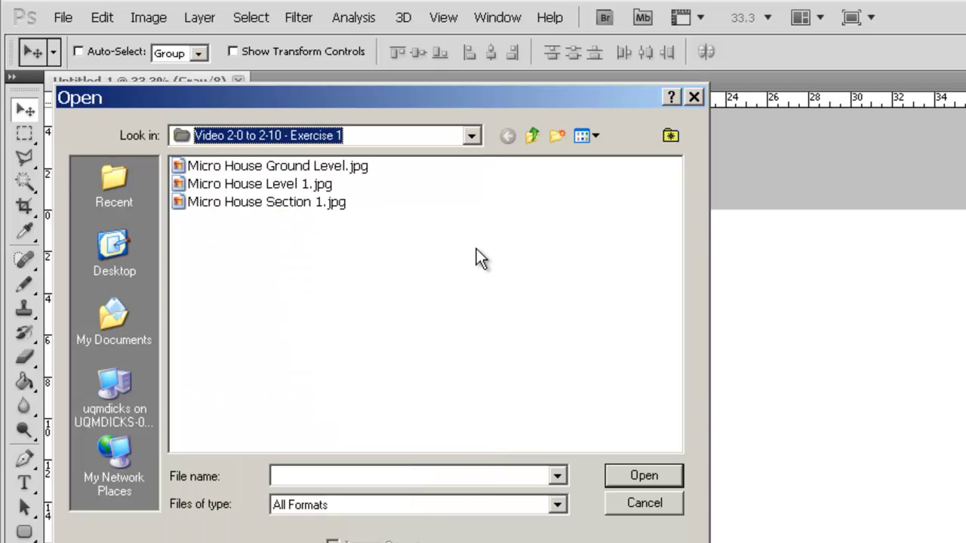
left_click(322, 166)
left_click(317, 201, "shift")
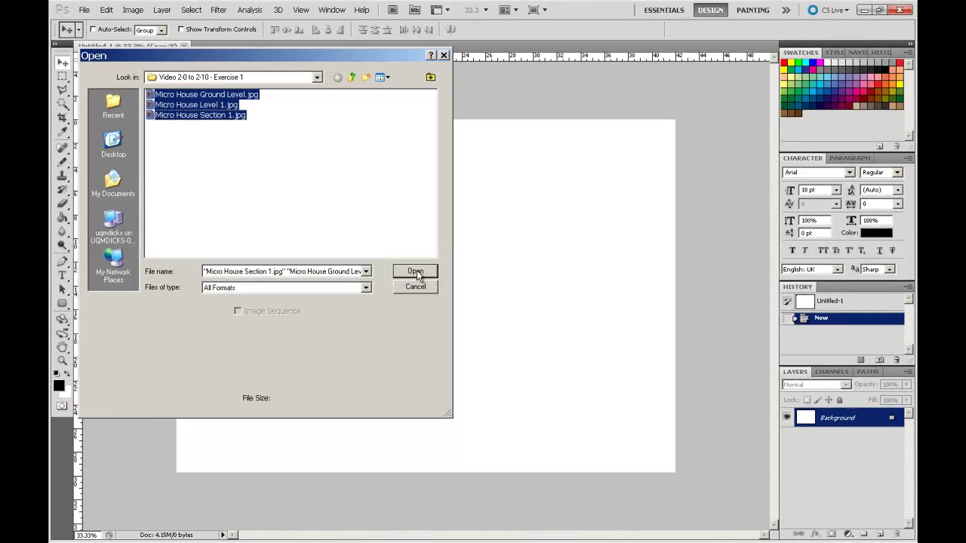
left_click(416, 270)
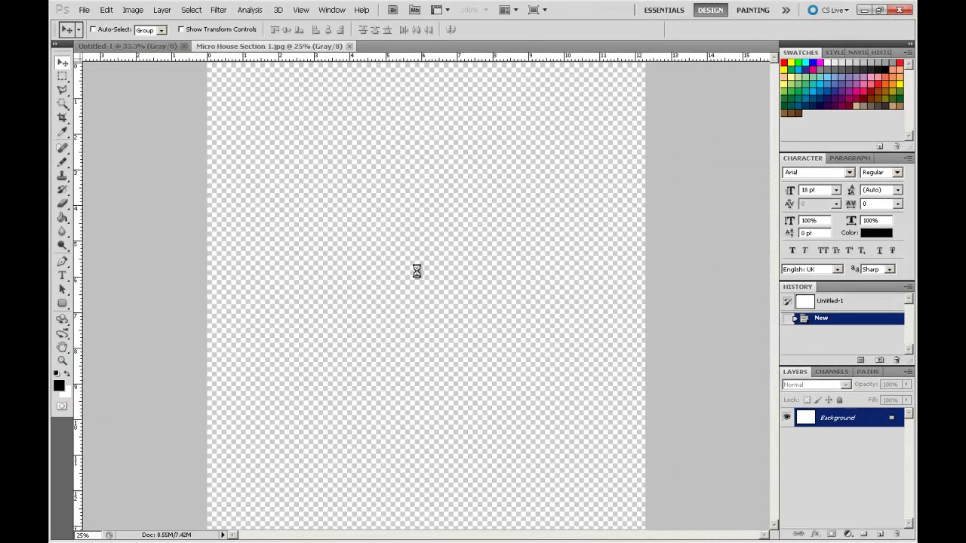
- Look through the Section, Ground Level and Level 1 drawings, then return to Untitled-1
left_click(332, 47)
left_click(401, 46)
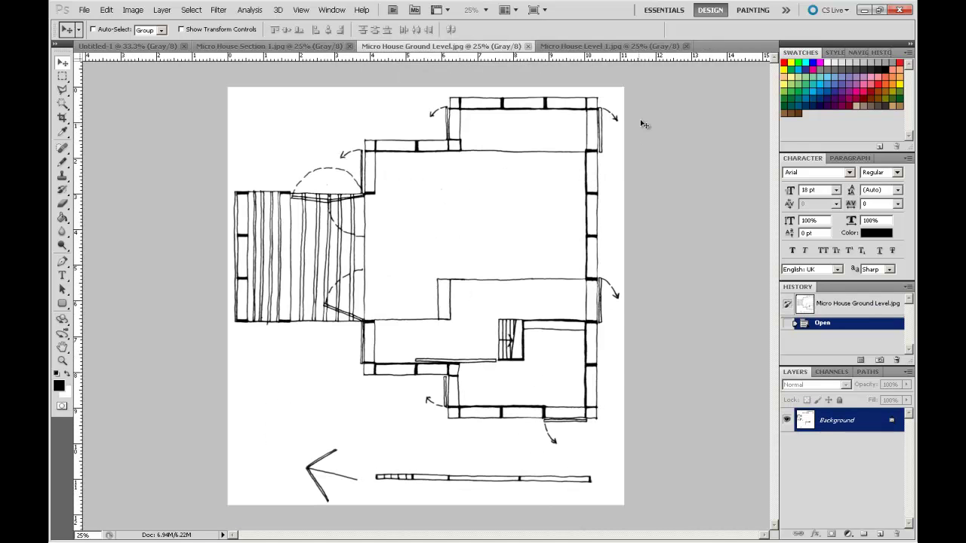
left_click(628, 47)
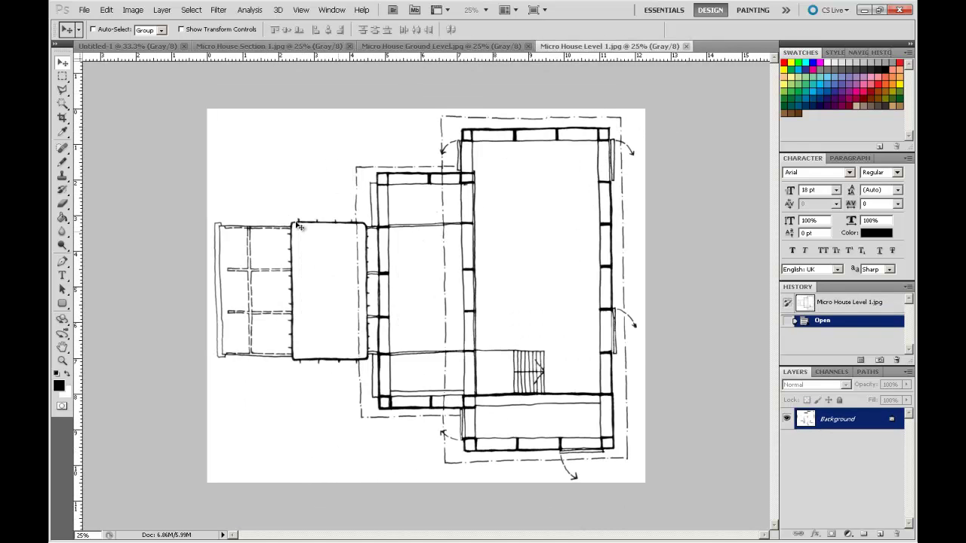
left_click(118, 47)
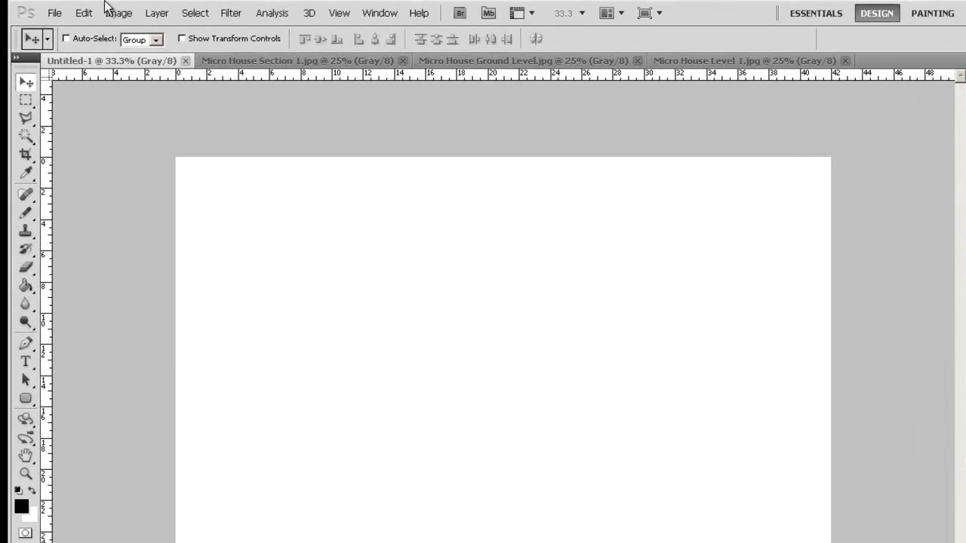
- Check Untitled-1's image size: 41.99 × 29.7 cm at 150 pixels/inch, unchanged
left_click(133, 10)
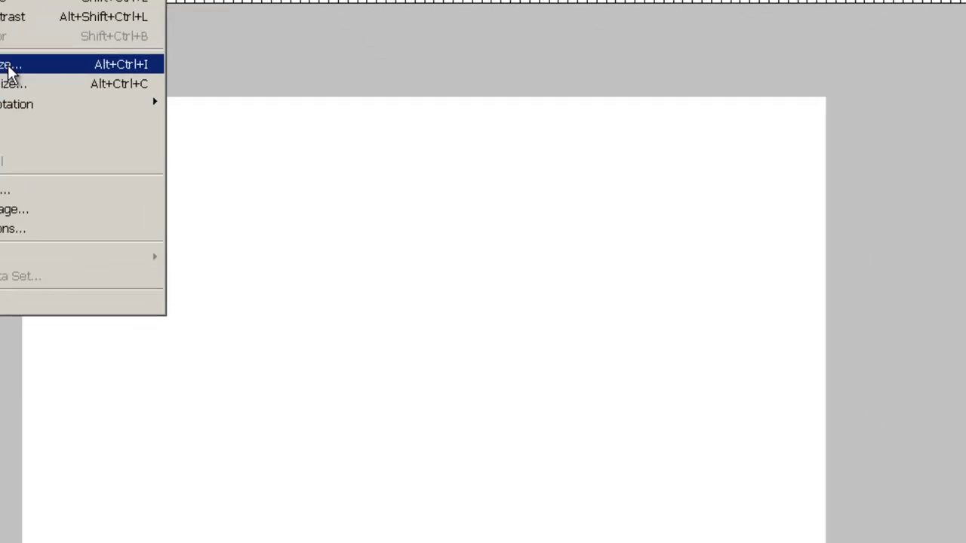
left_click(166, 139)
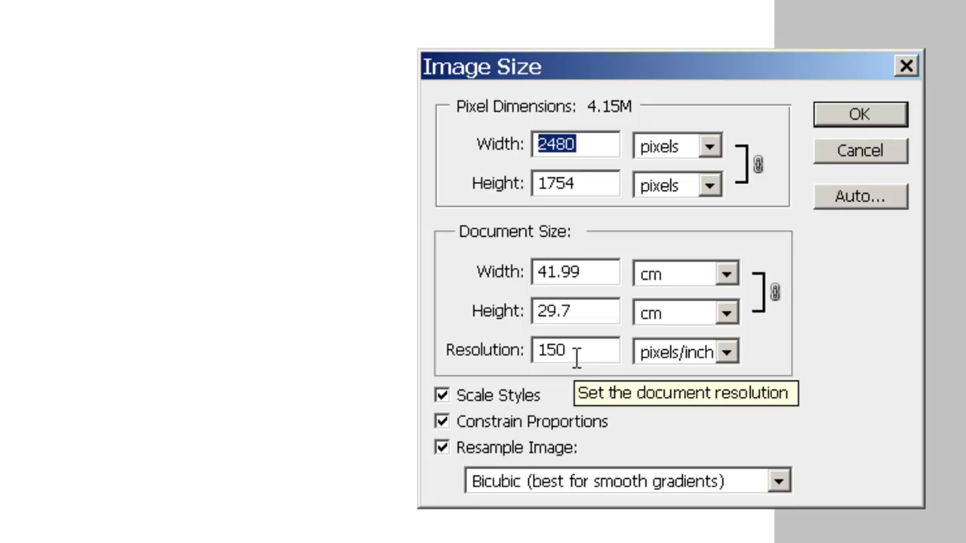
left_click(861, 116)
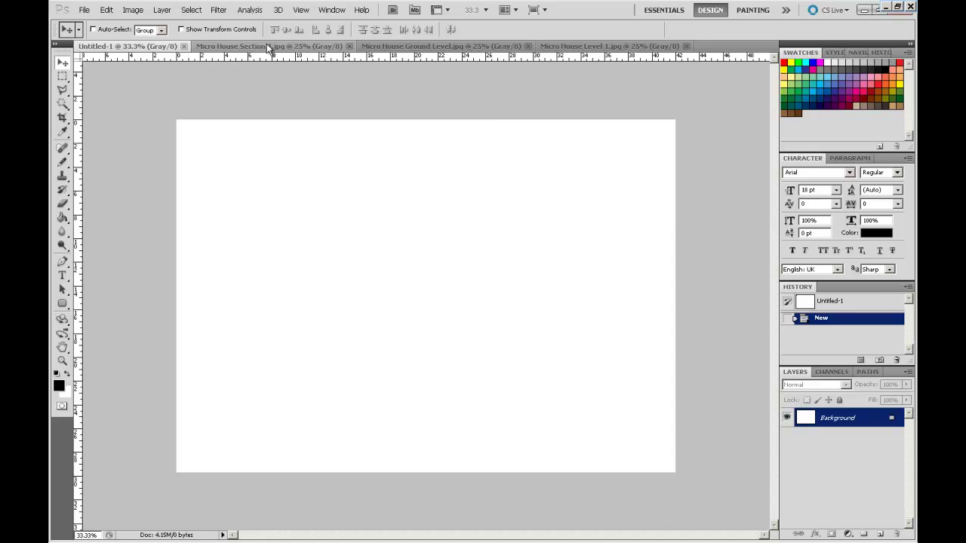
- Browse the Ground Level and Level 1 plans, ending on the Micro House Section 1 drawing
left_click(266, 45)
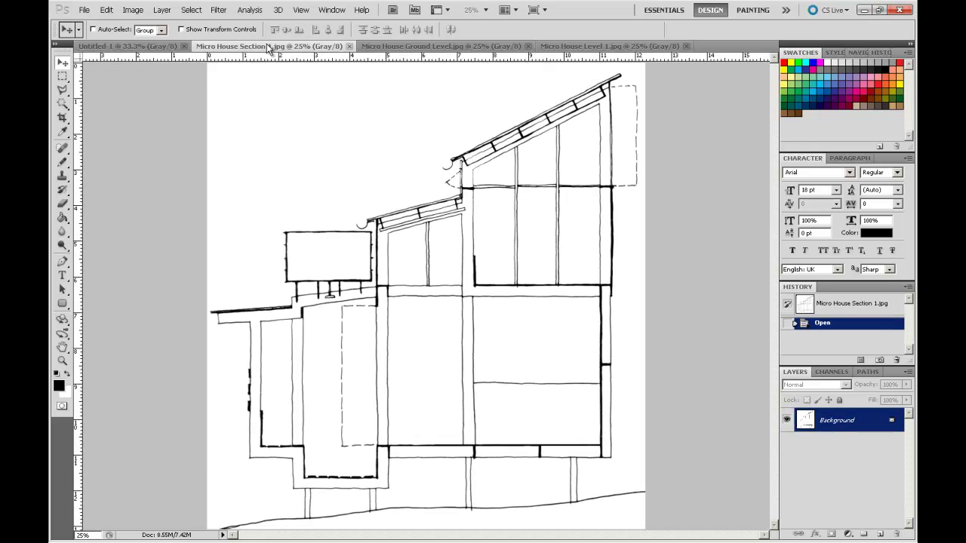
left_click(428, 47)
left_click(573, 46)
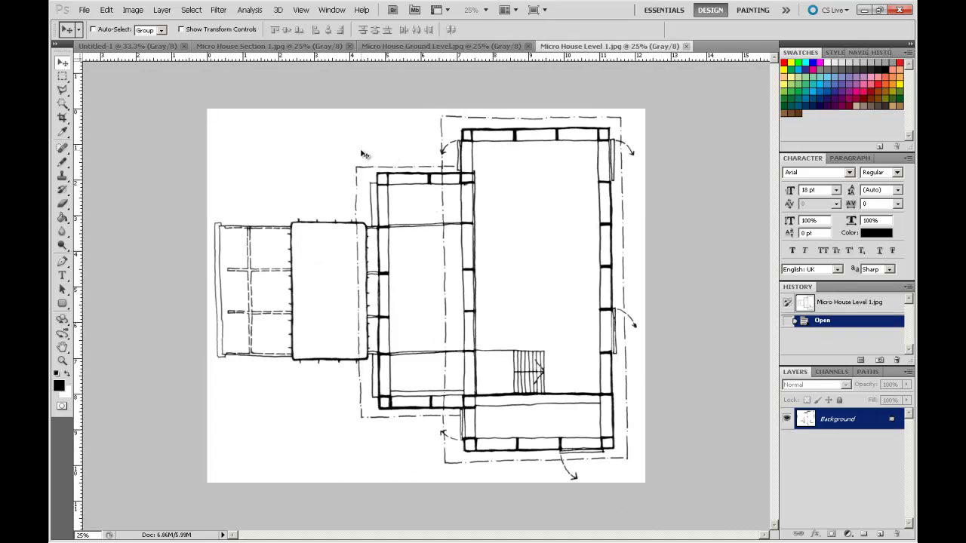
left_click(248, 49)
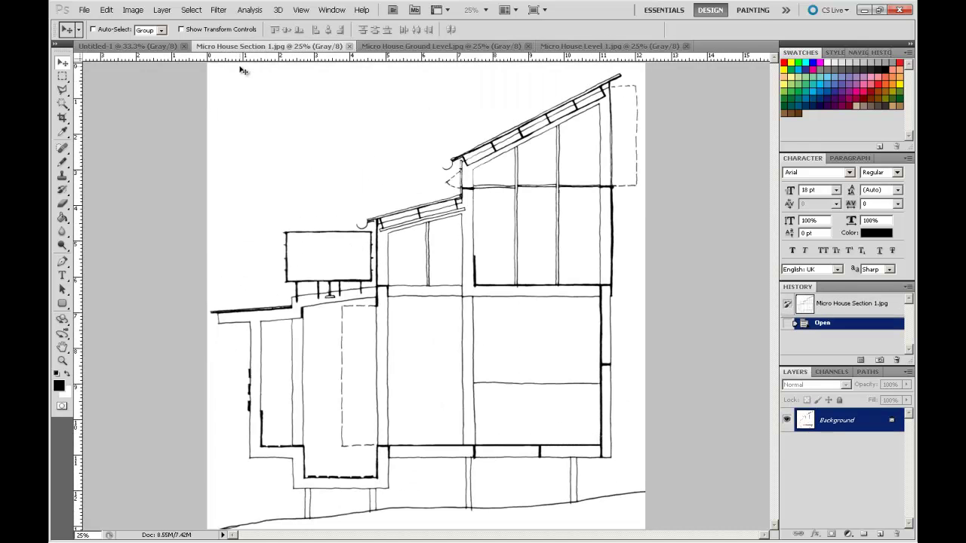
- In the section's Image Size, try 150 then restore 600 pixels/inch, and uncheck Resample Image
left_click(133, 9)
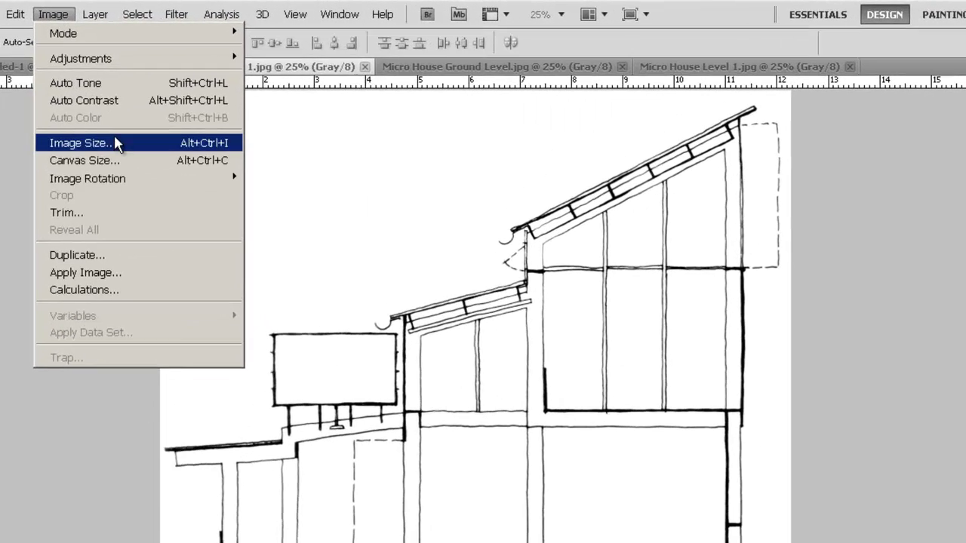
left_click(151, 113)
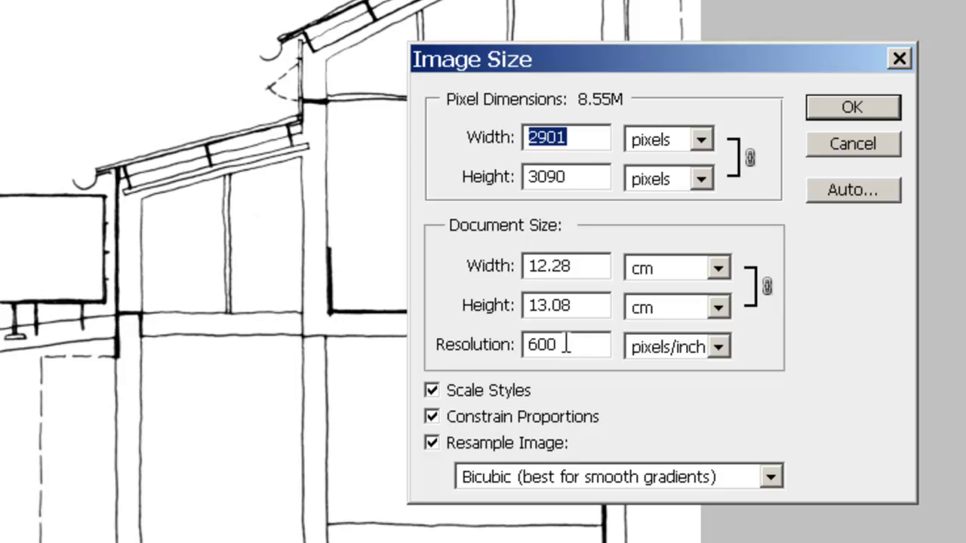
left_click_drag(577, 340, 521, 341)
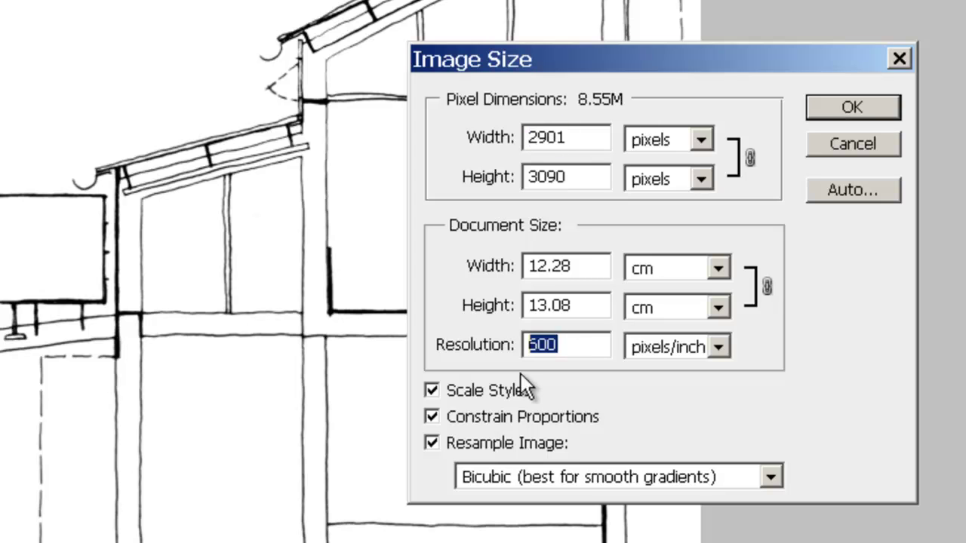
type("150")
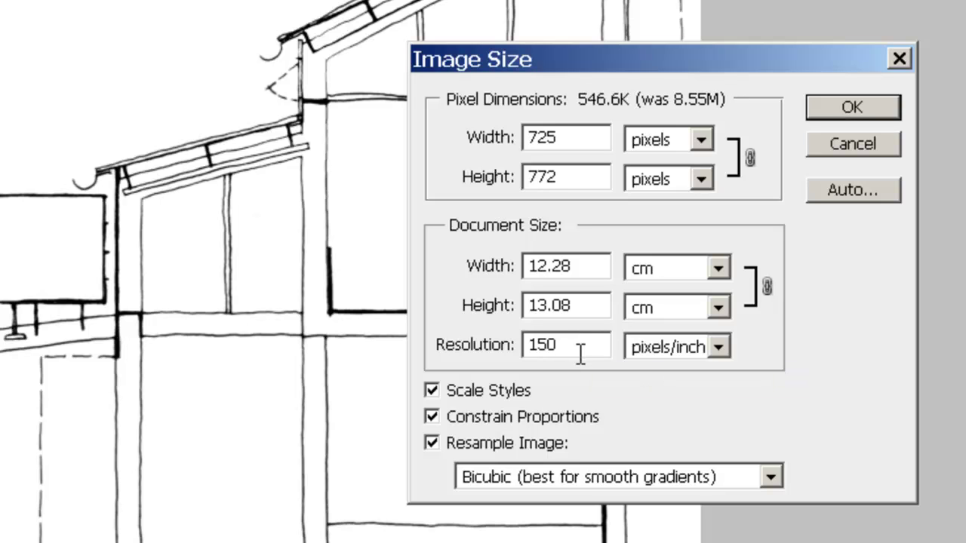
double_click(578, 351)
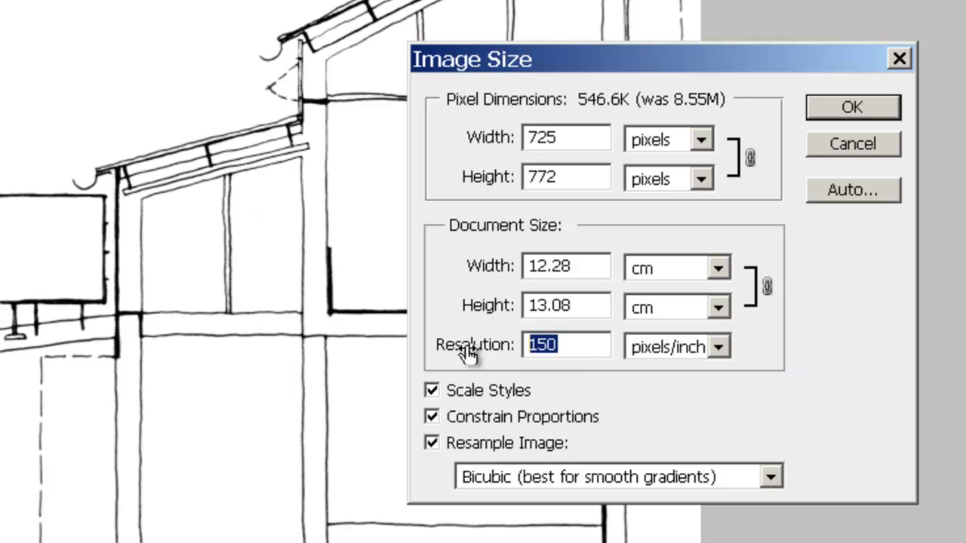
type("600")
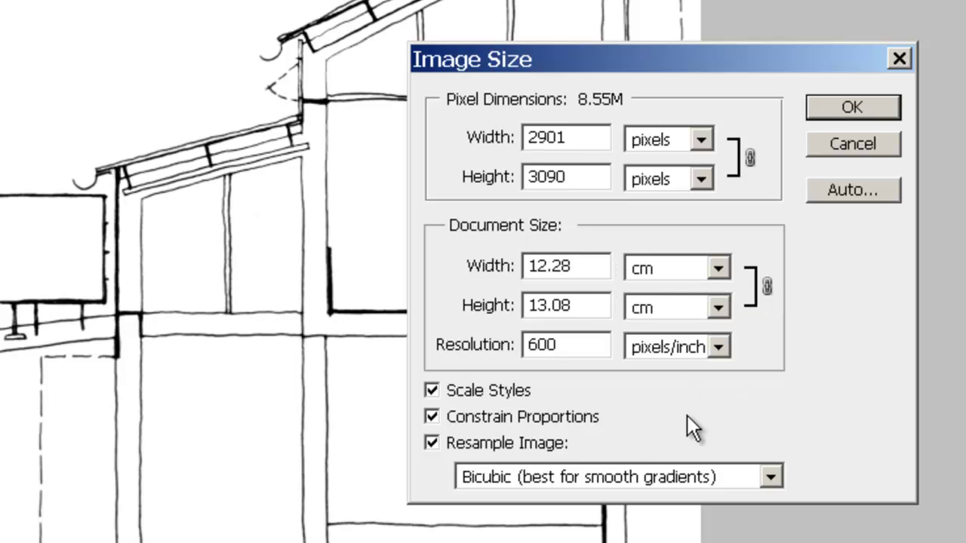
left_click(431, 443)
left_click(429, 444)
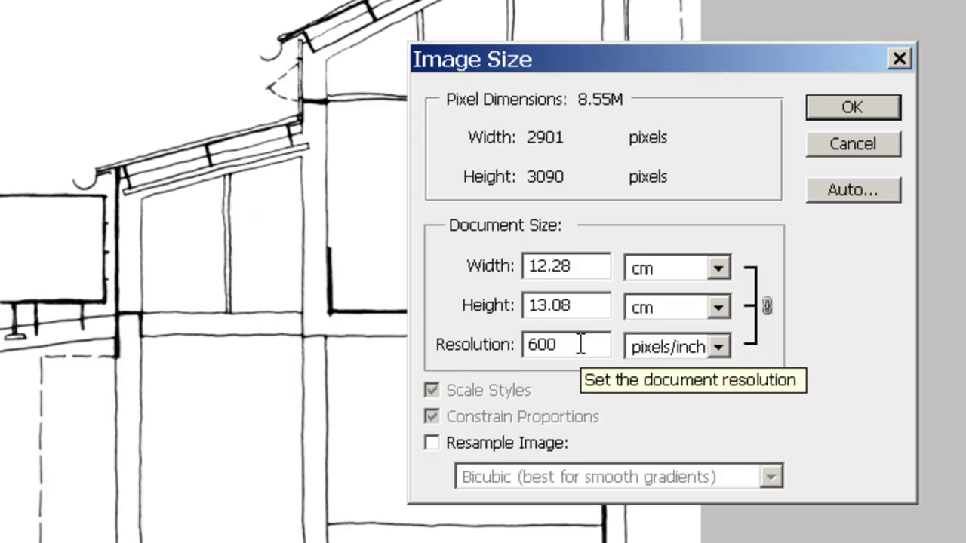
- With resampling off, try 150 pixels/inch, restore 600, then re-enable Resample Image (Bicubic)
left_click_drag(578, 341, 453, 332)
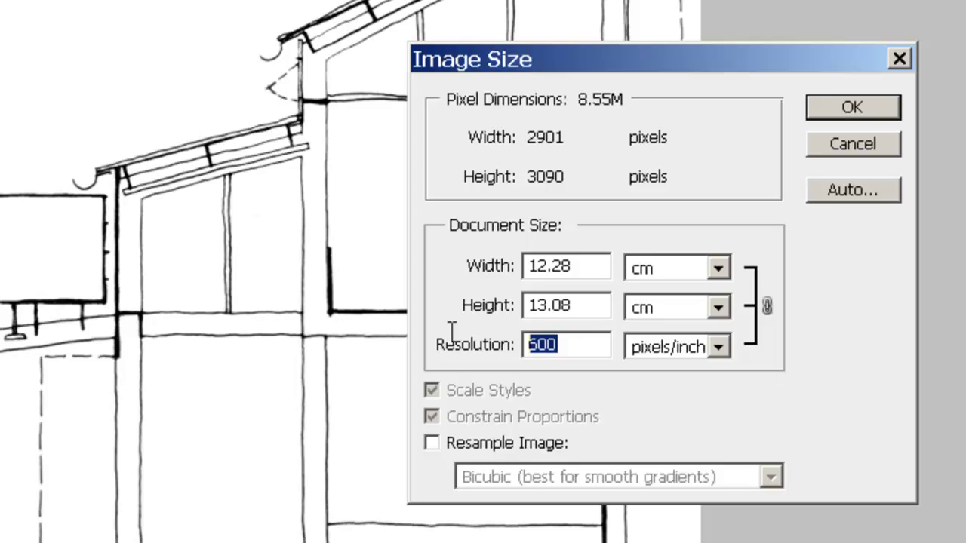
type("150")
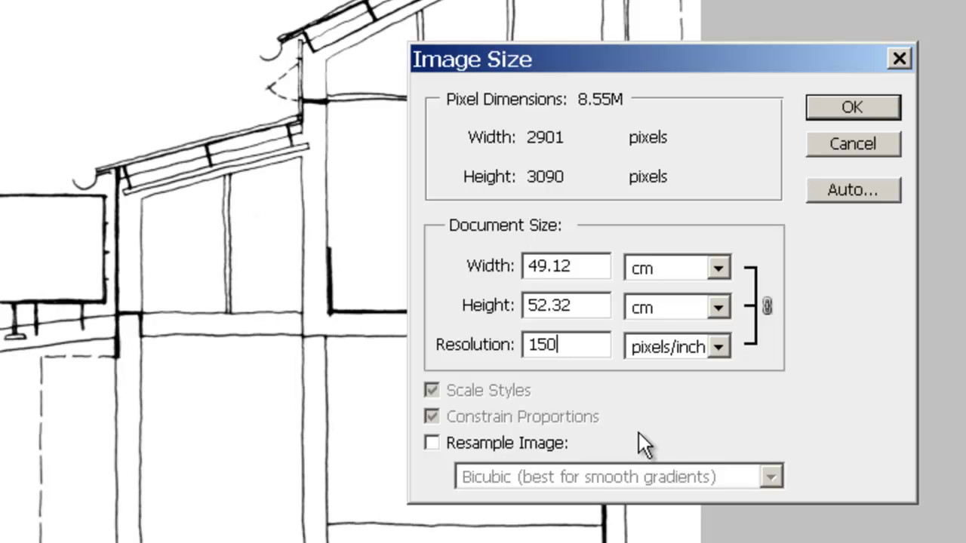
left_click_drag(569, 345, 491, 345)
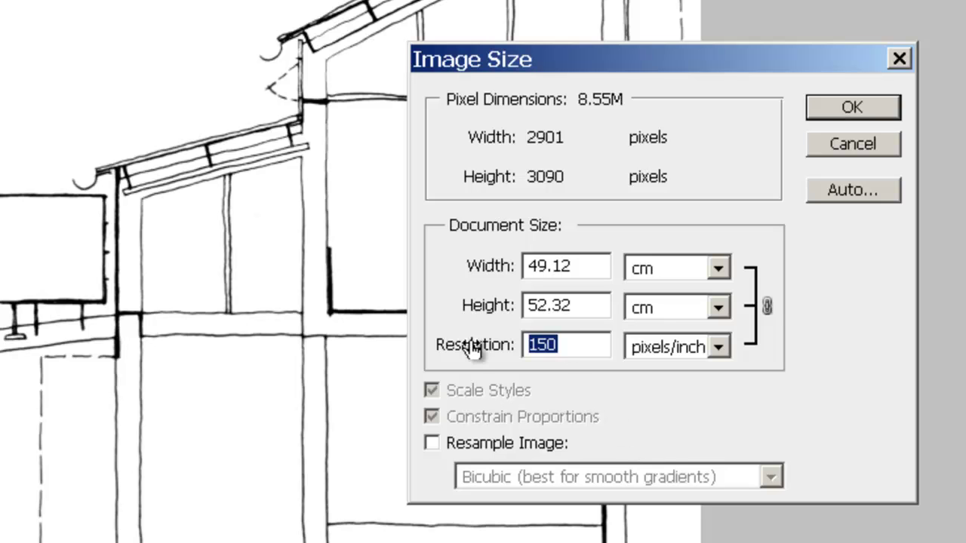
type("600")
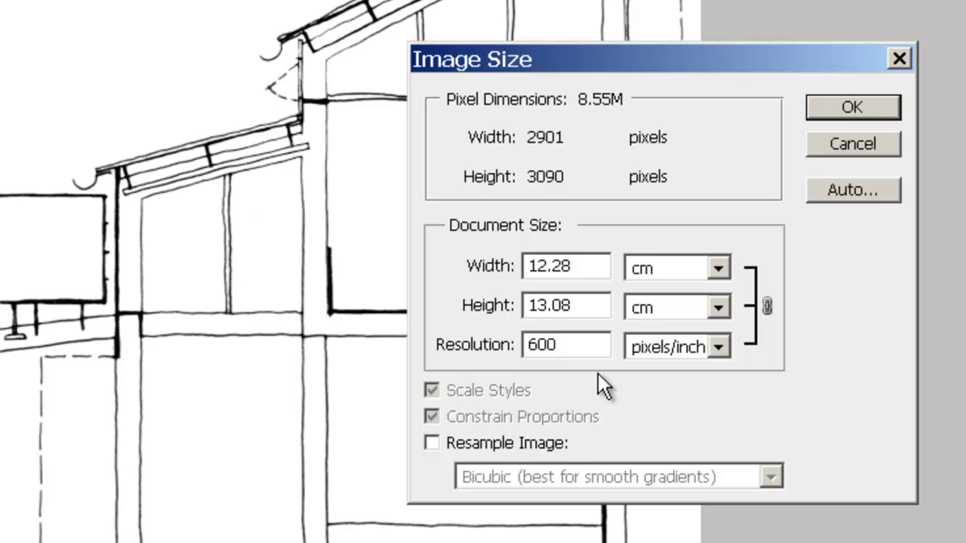
left_click(431, 444)
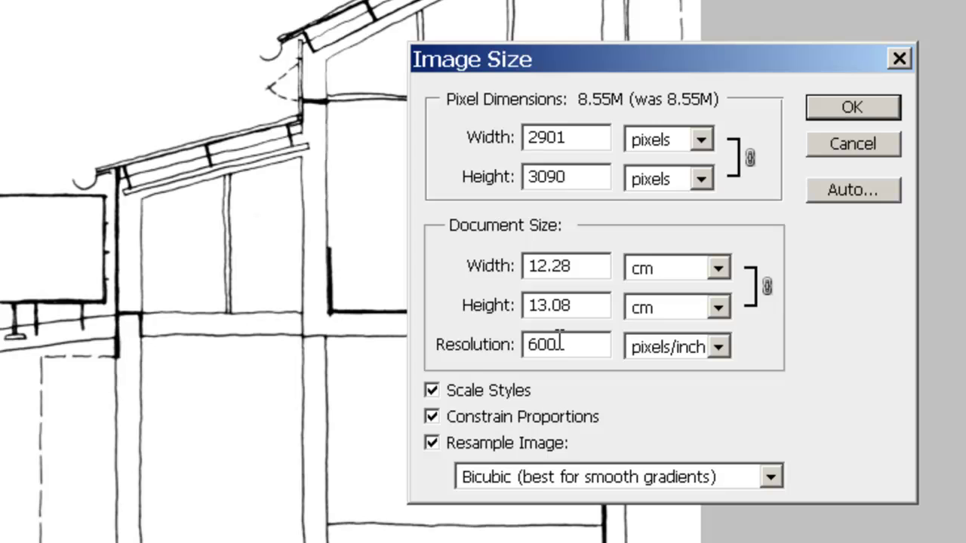
- Resample the section drawing to 150 pixels/inch, fit it to the window, and recheck its 725 × 772 pixel size
left_click_drag(559, 344, 471, 348)
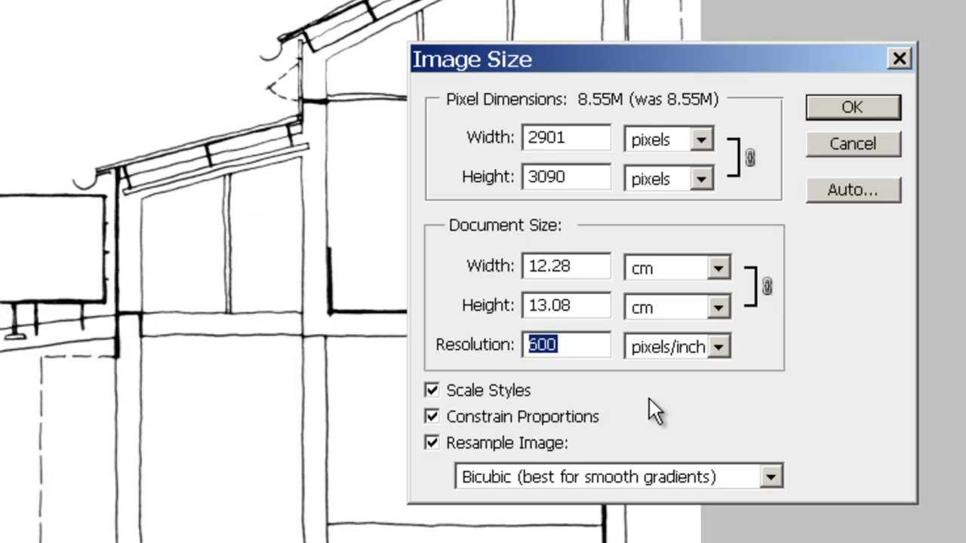
type("150")
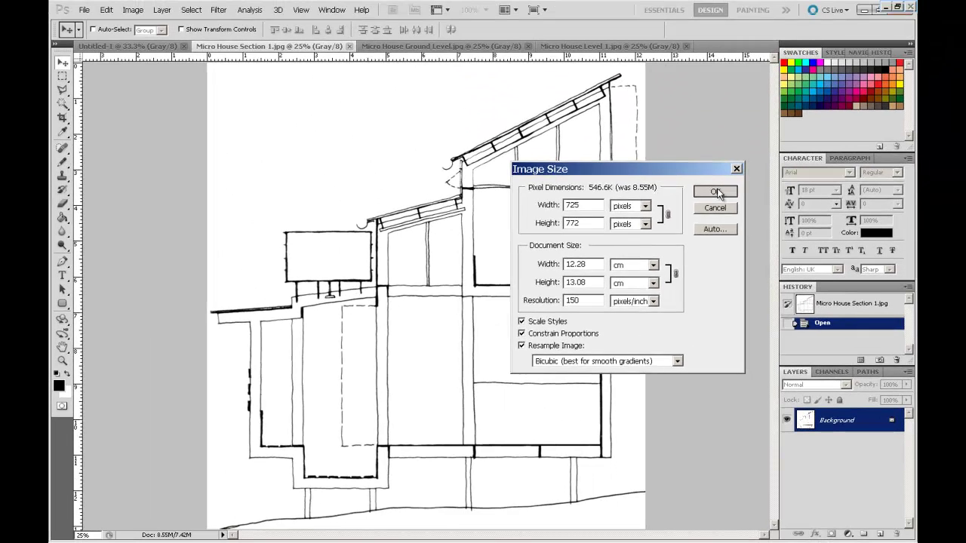
left_click(858, 107)
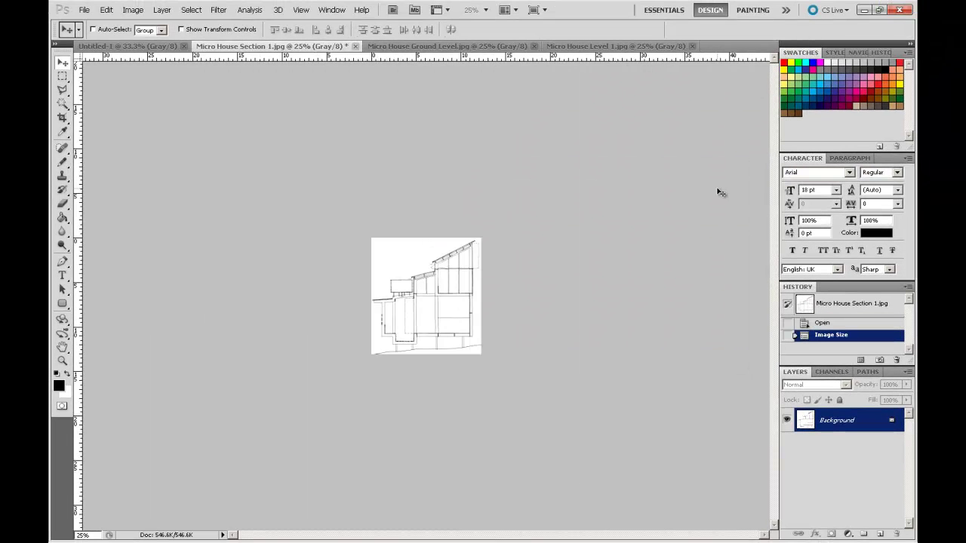
key("ctrl+0")
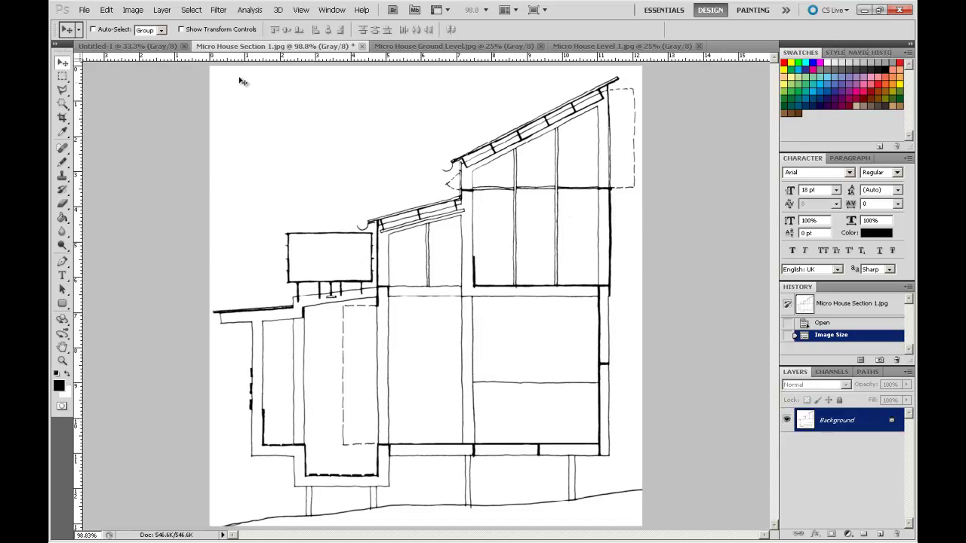
left_click(132, 10)
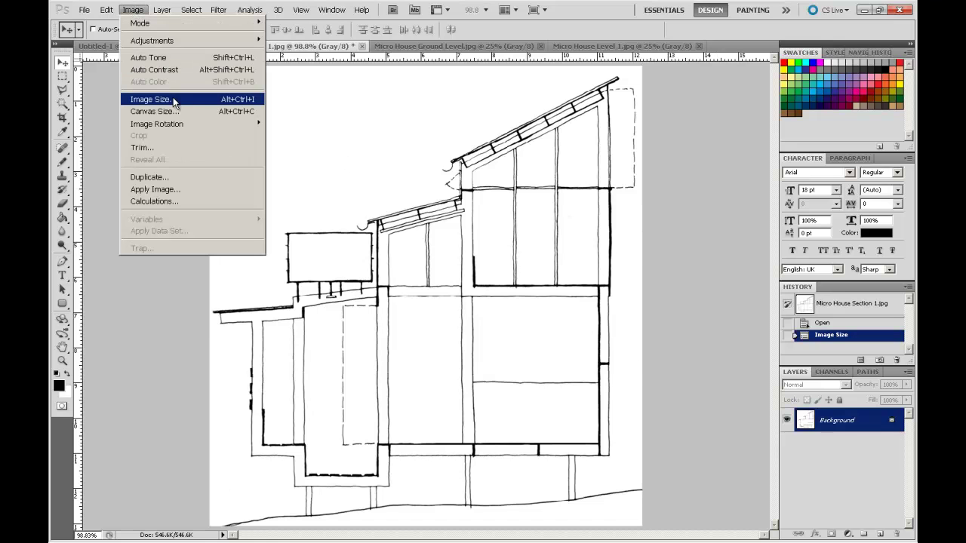
left_click(173, 99)
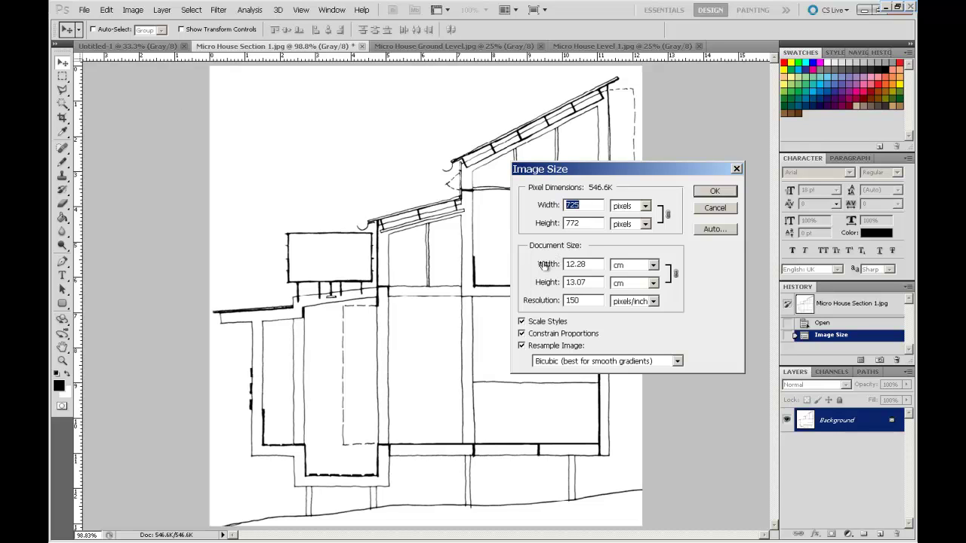
left_click(715, 195)
- Resample the Ground Level plan to 150 pixels/inch and fit it to the window
left_click(465, 46)
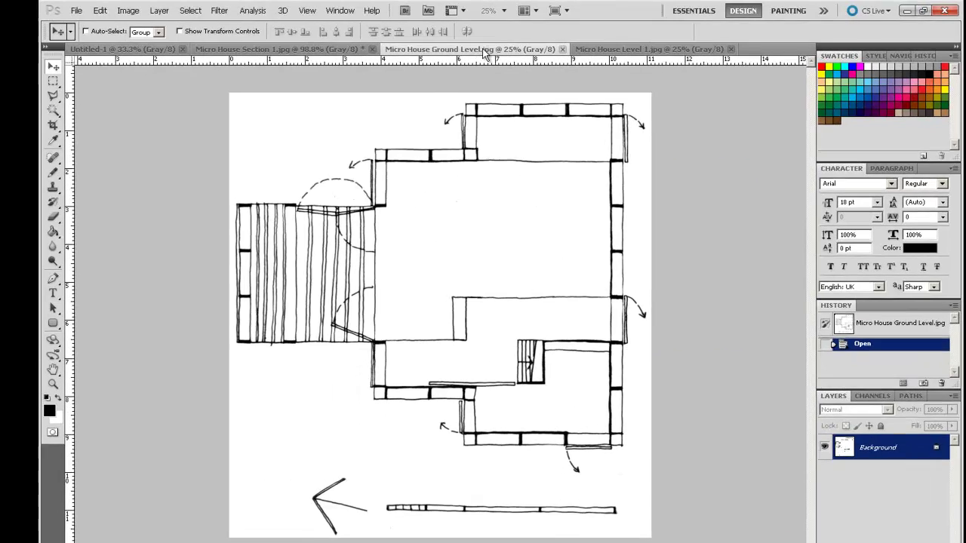
left_click(137, 11)
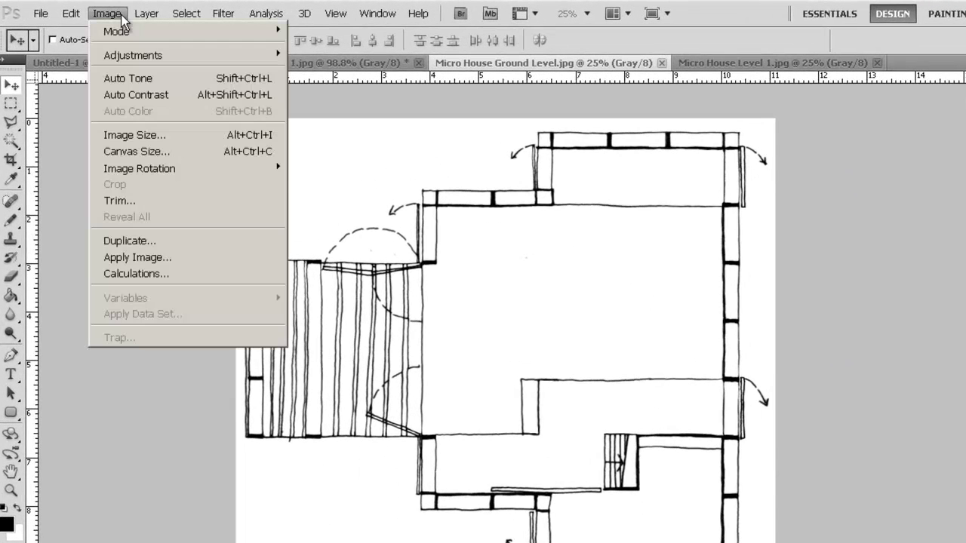
left_click(136, 135)
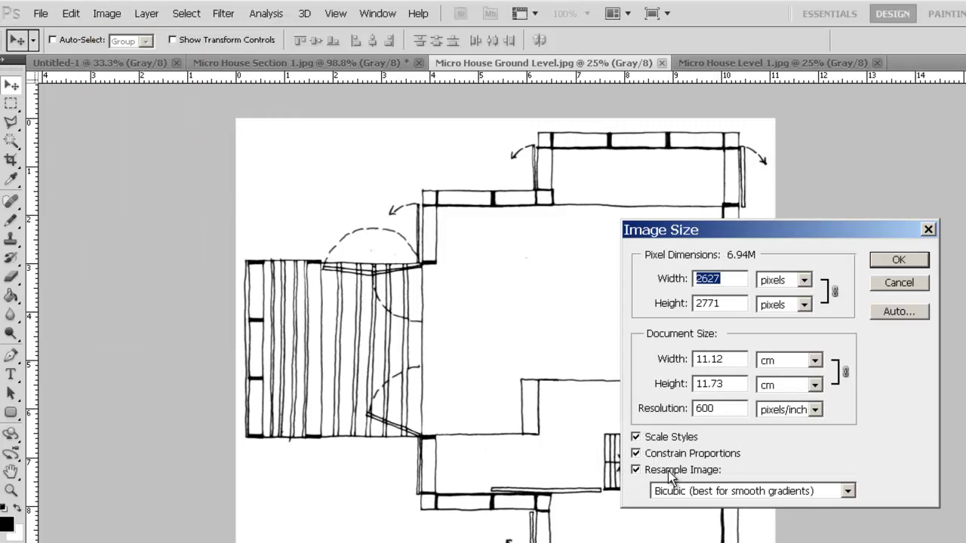
left_click_drag(722, 408, 591, 420)
type("15")
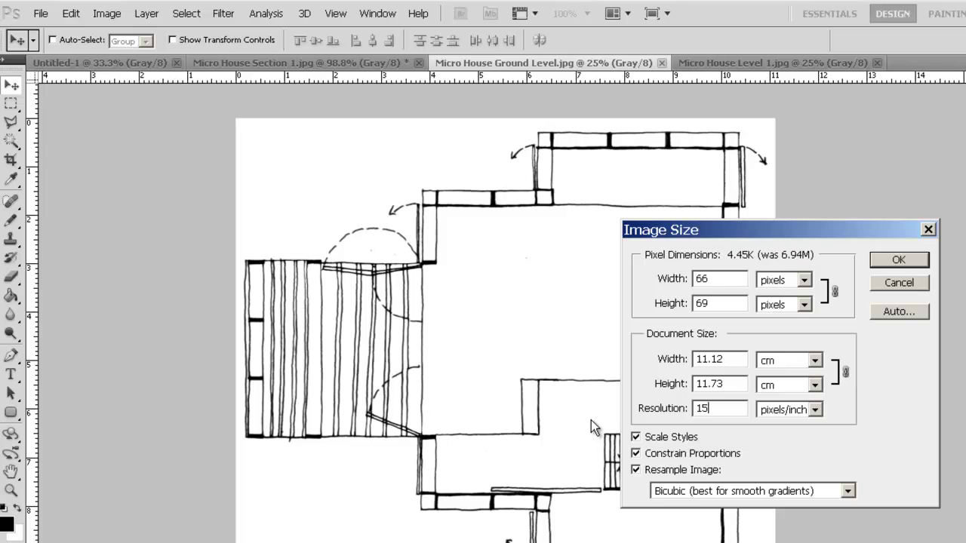
type("0")
left_click(905, 260)
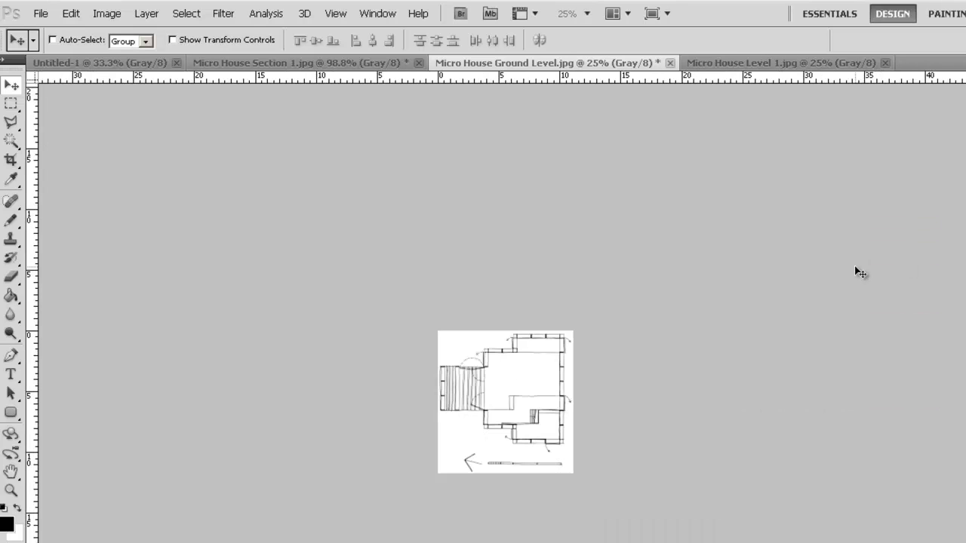
key("ctrl+0")
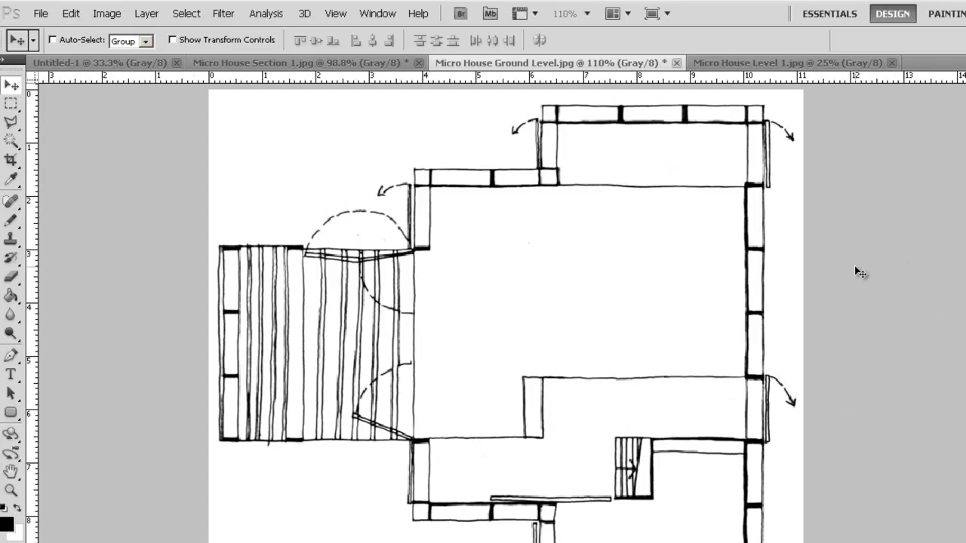
- Resample the Level 1 plan to 150 pixels/inch, giving 726 × 619 pixels
left_click(834, 60)
left_click(107, 14)
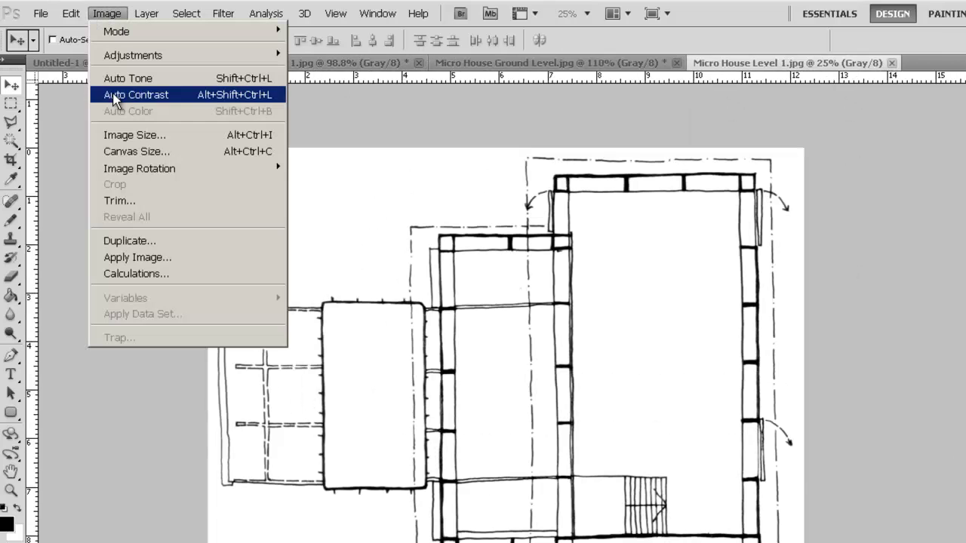
left_click(113, 134)
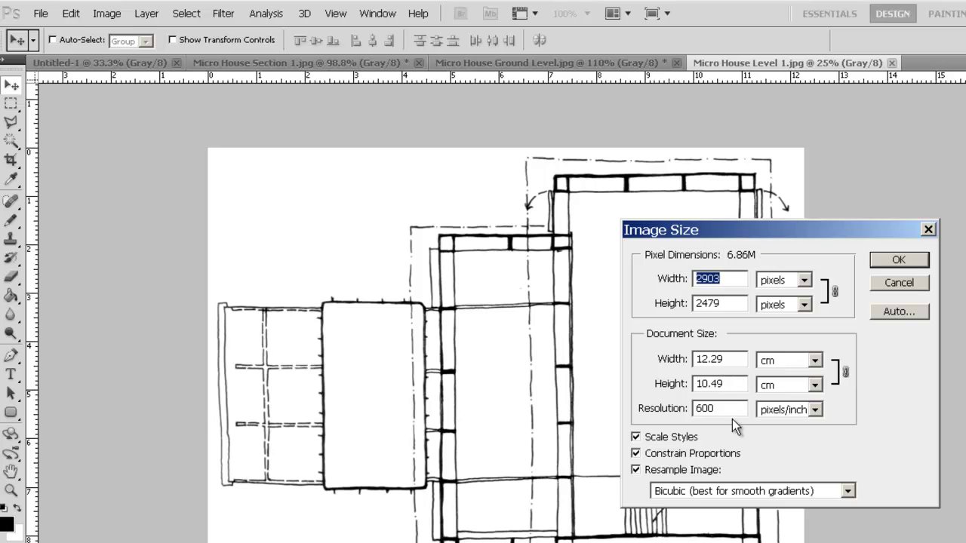
left_click_drag(731, 412, 583, 409)
type("15")
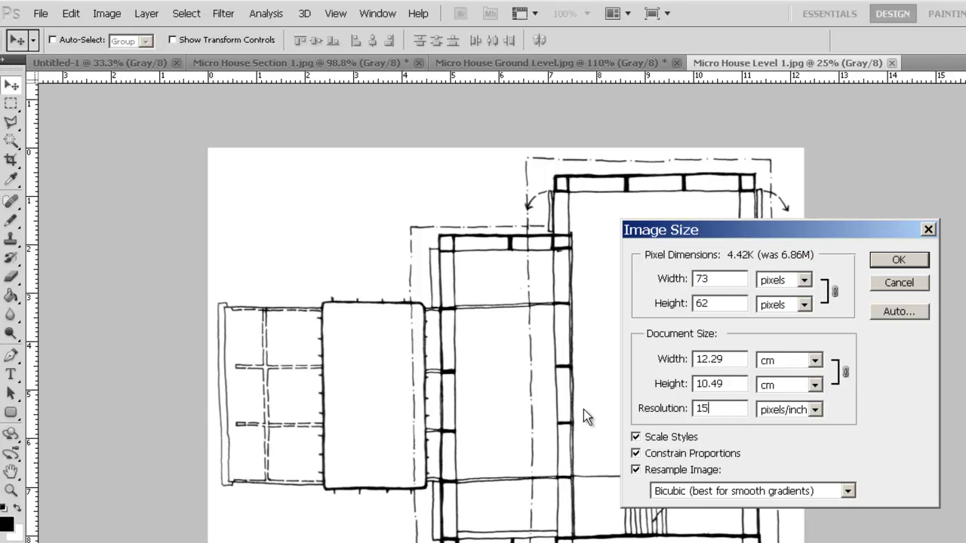
type("0")
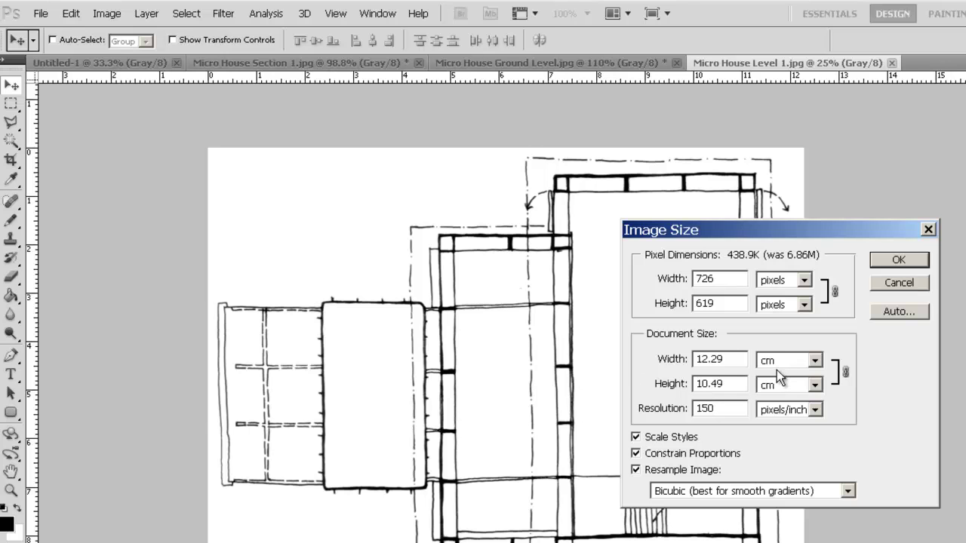
left_click(913, 263)
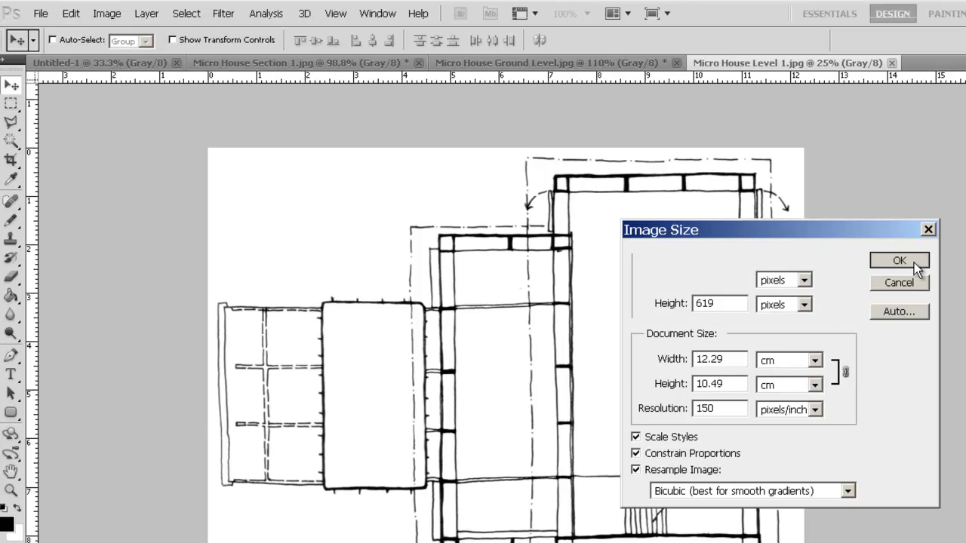
key("ctrl+o")
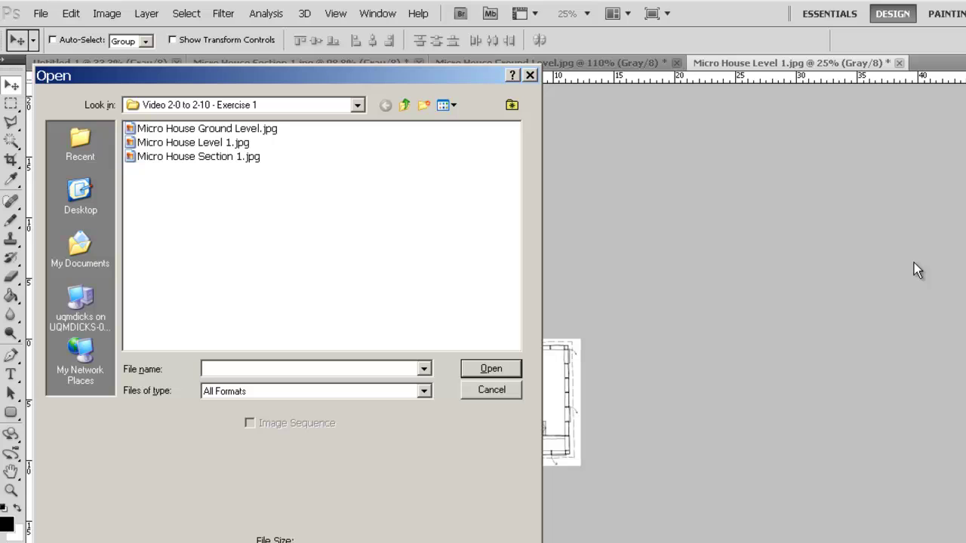
- Dismiss the Open window, fit Level 1 to the window, and flip through the three drawings
left_click(496, 392)
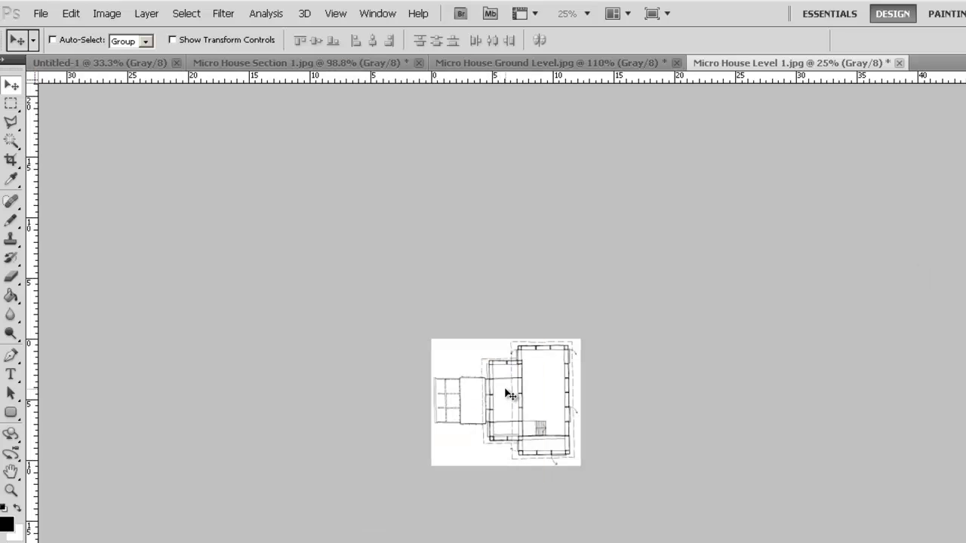
key("ctrl+0")
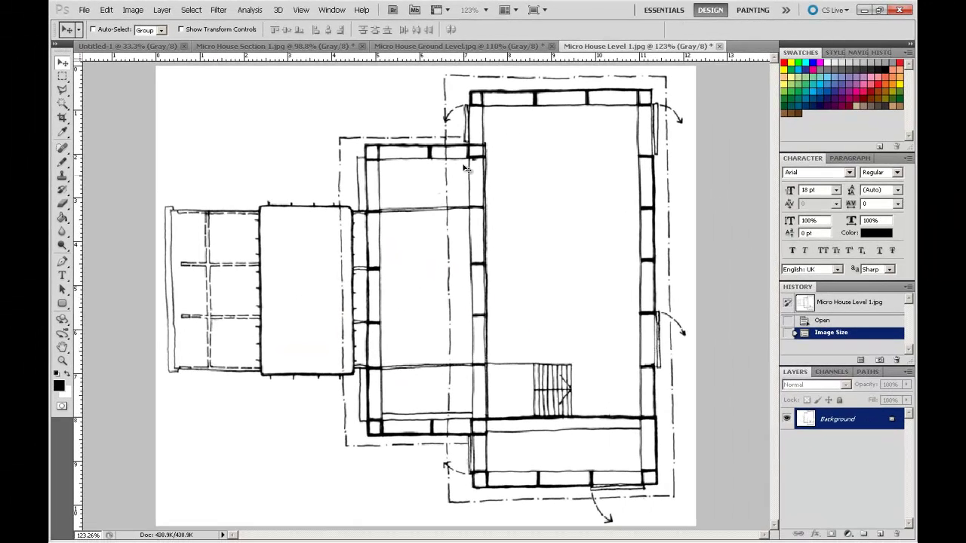
left_click(530, 47)
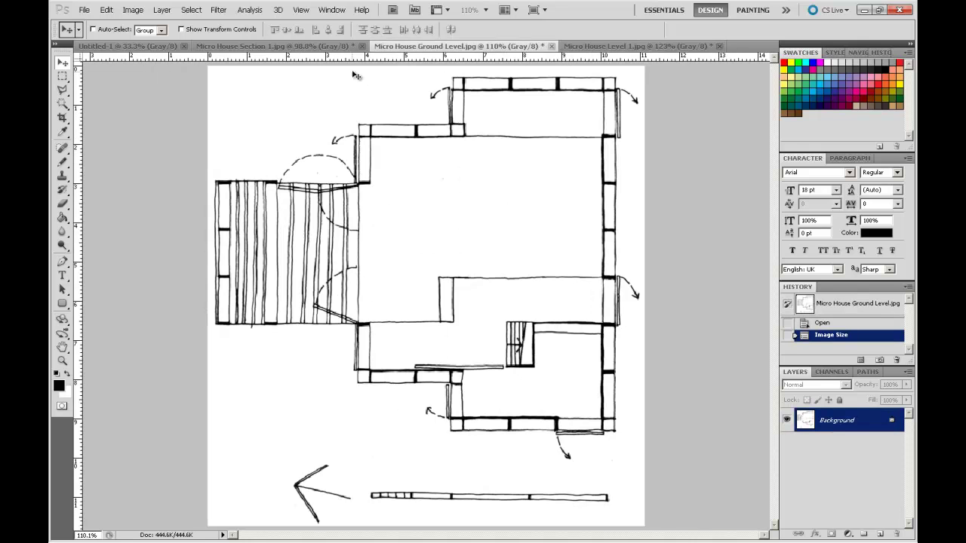
left_click(337, 47)
left_click(629, 45)
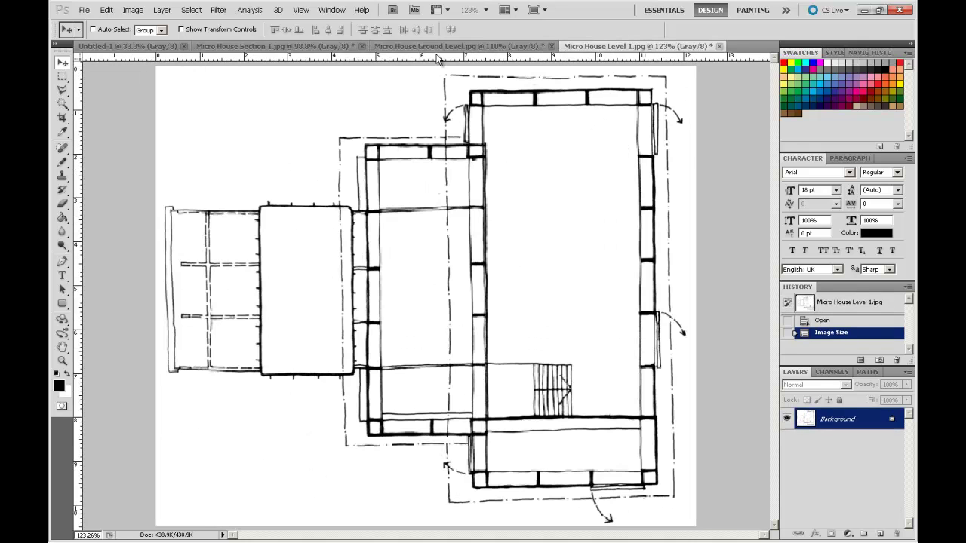
left_click(453, 47)
left_click(268, 46)
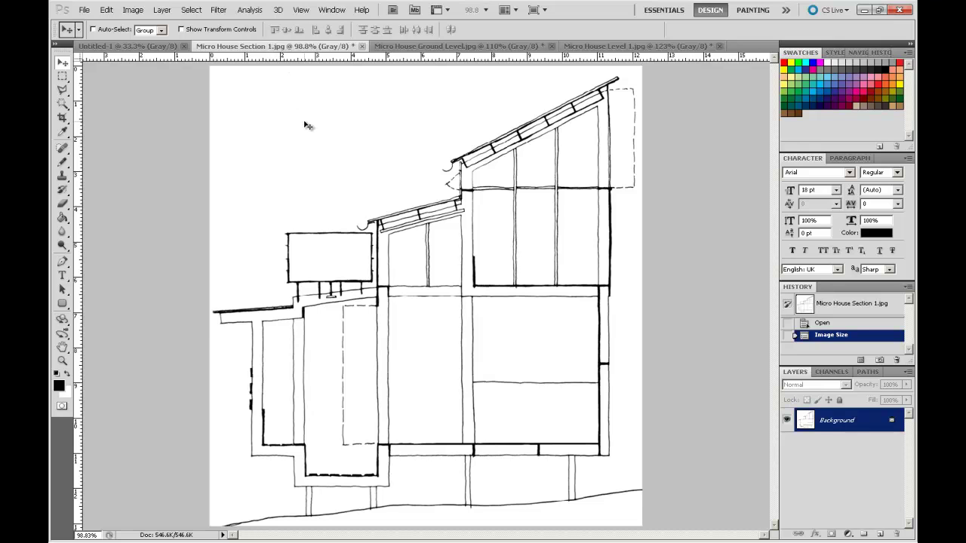
- Recheck Untitled-1's image size: 2480 × 1754 pixels at 150 pixels/inch
left_click(111, 45)
left_click(134, 10)
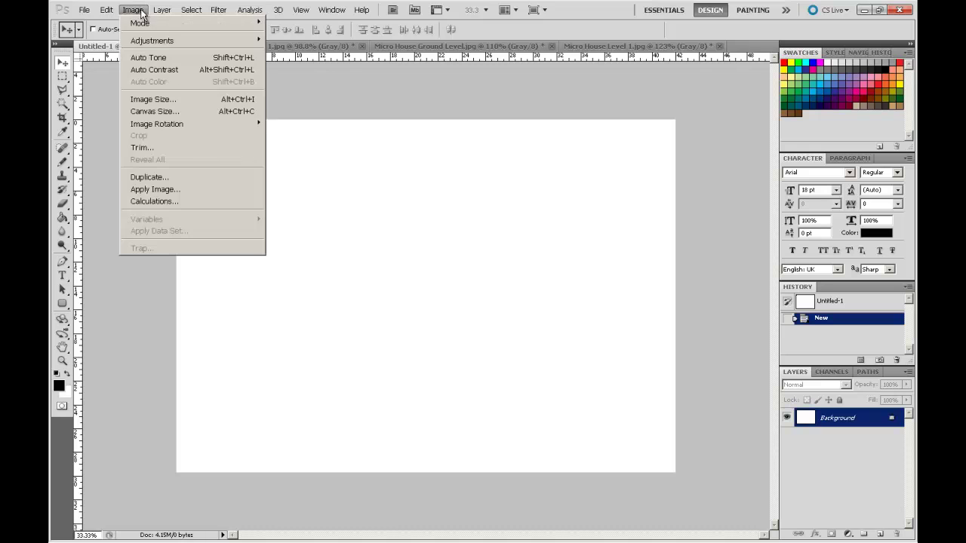
left_click(170, 99)
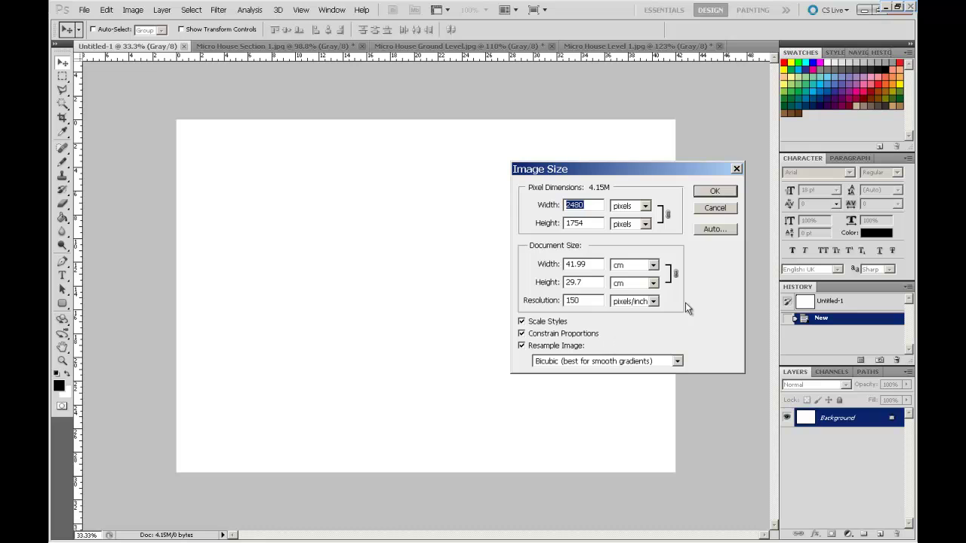
left_click(717, 194)
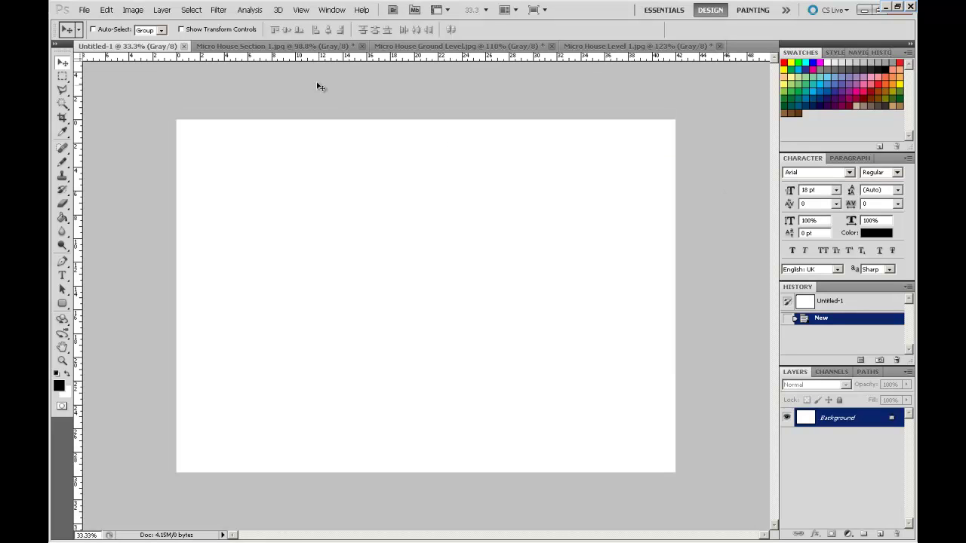
- Select and copy the entire Micro House Section 1 drawing, then return to the blank Untitled-1 sheet
left_click(323, 47)
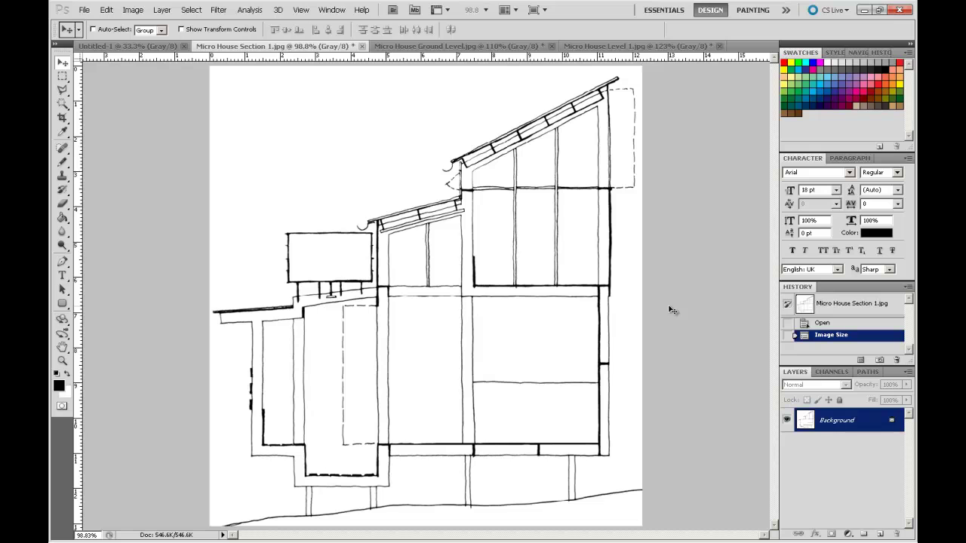
key("ctrl+a")
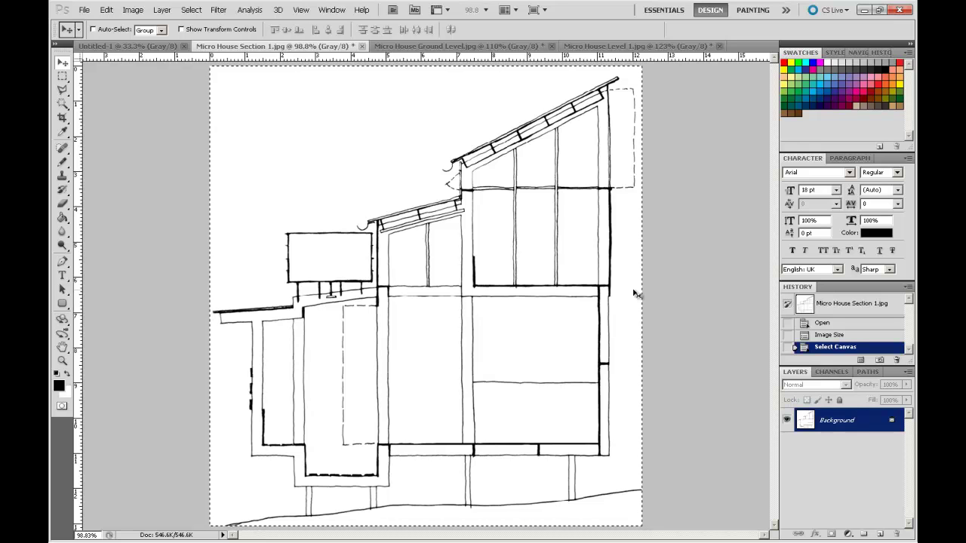
left_click(125, 47)
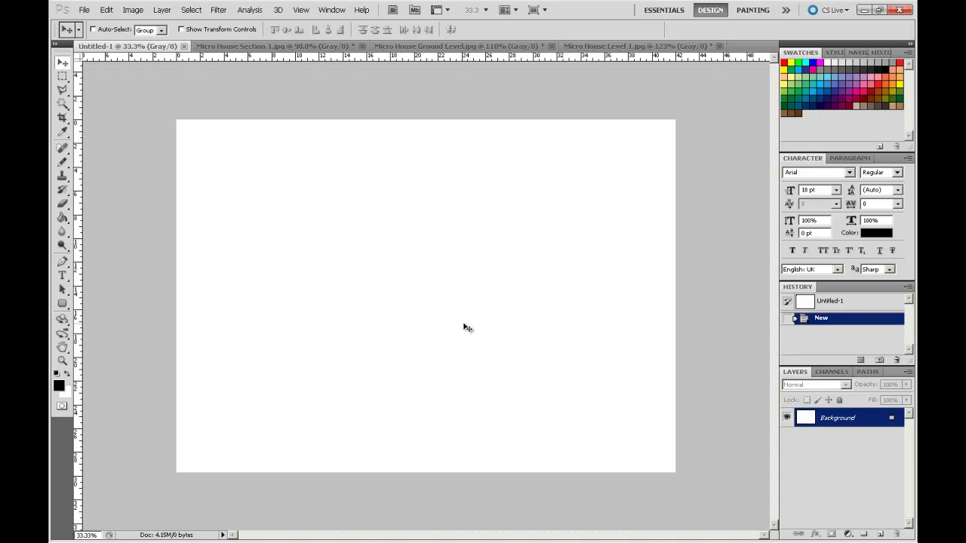
- Paste the section into Untitled-1 as Layer 1 and position it at the sheet's lower right
key("ctrl+v")
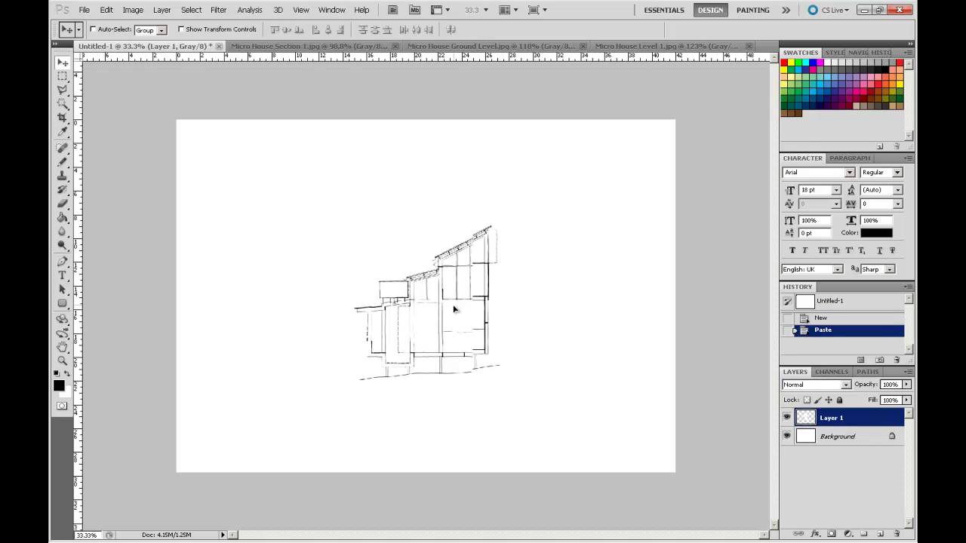
mouse_move(453, 308)
left_mouse_down()
mouse_move(520, 354)
mouse_move(604, 370)
mouse_move(592, 362)
mouse_move(568, 386)
mouse_move(594, 396)
mouse_move(584, 394)
left_mouse_up()
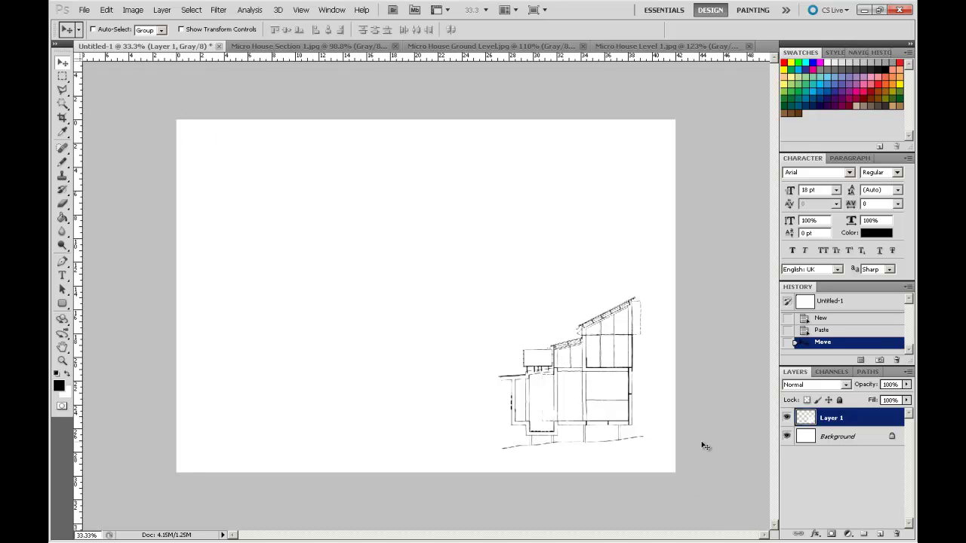
left_click_drag(588, 392, 583, 391)
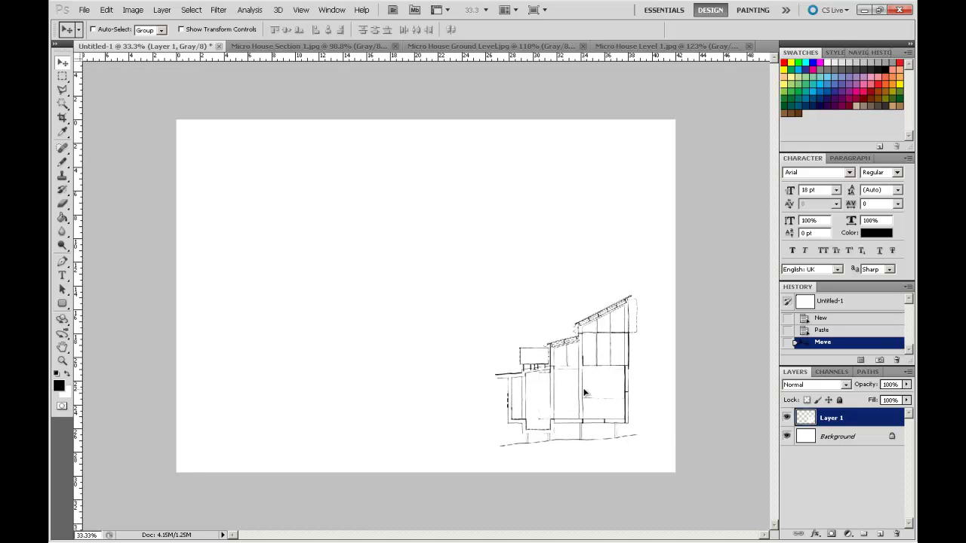